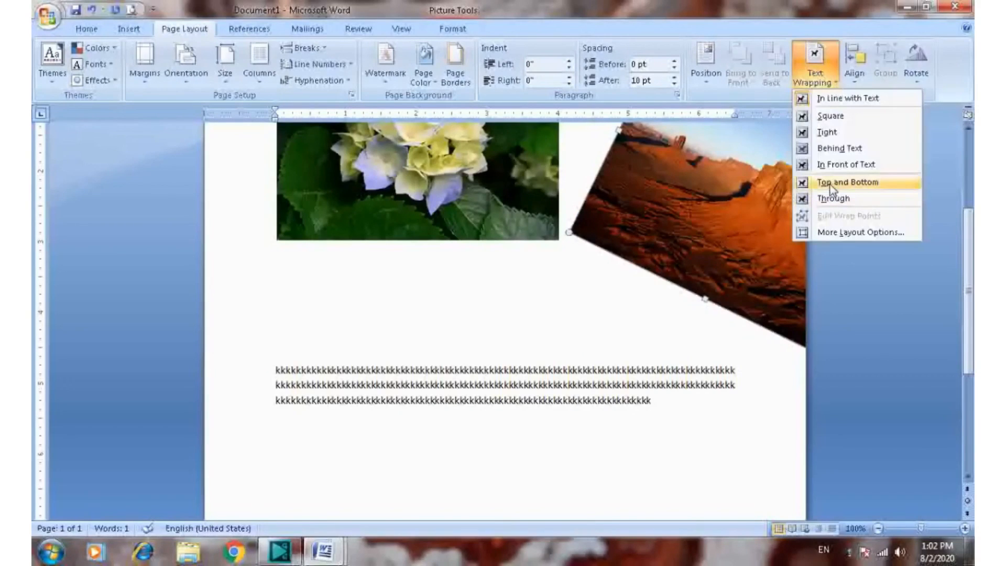
# Set the desert picture's text wrapping to Top and Bottom and check how the text flows around it
pyautogui.click(829, 183)
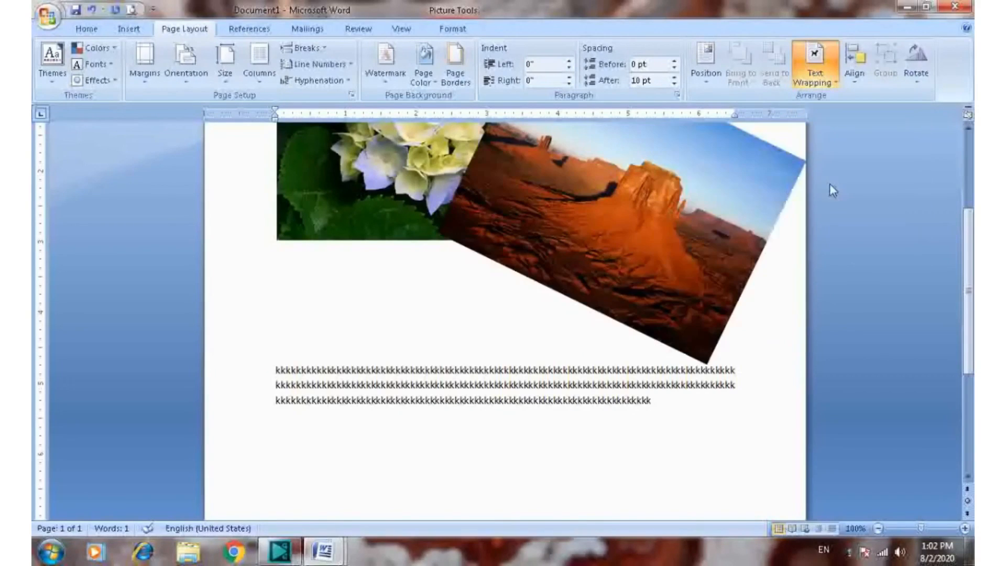
pyautogui.scroll(5, 588, 335)
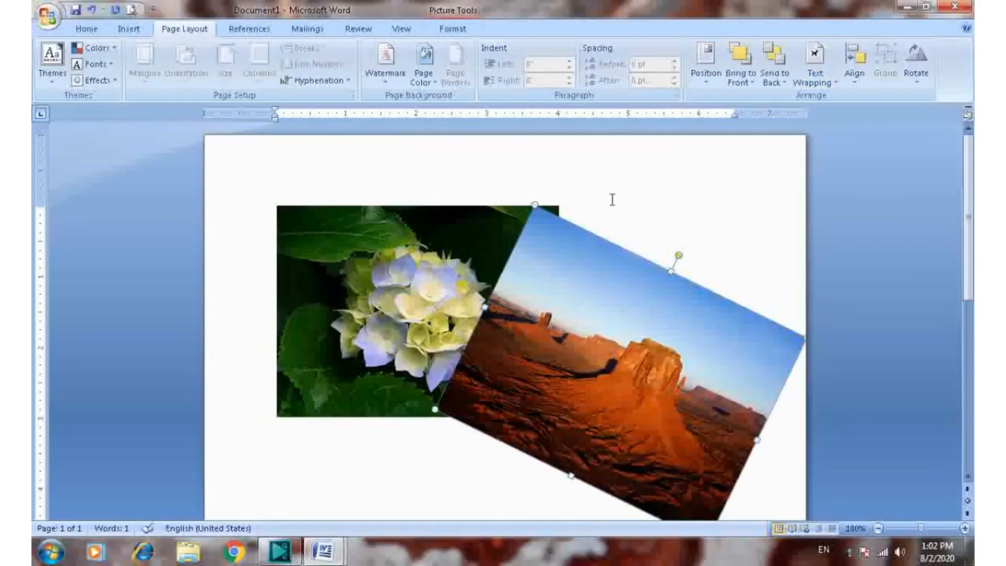
pyautogui.scroll(-3, 584, 253)
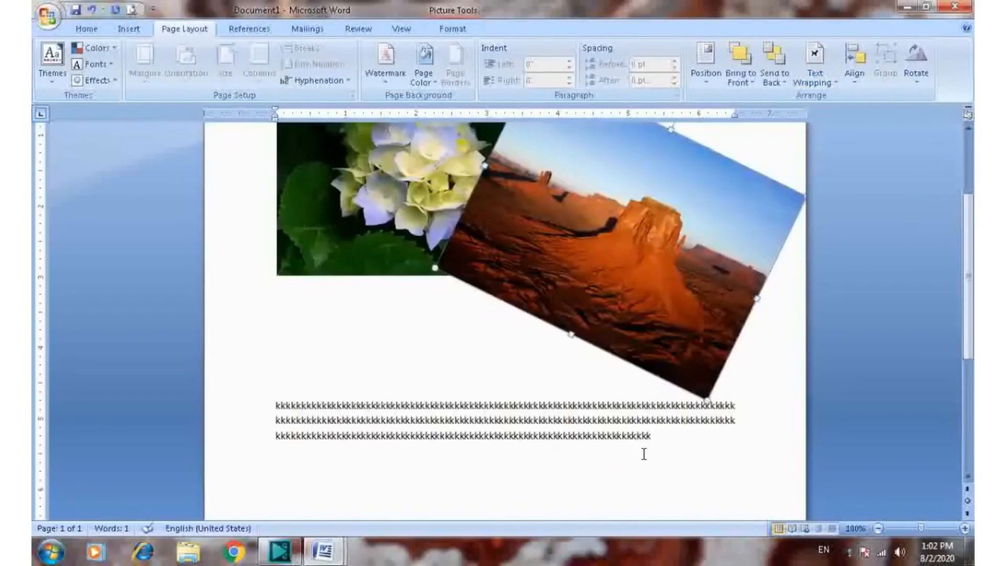
pyautogui.scroll(3, 624, 329)
# Set the desert picture's text wrapping to Through and review the other wrapping options
pyautogui.click(814, 73)
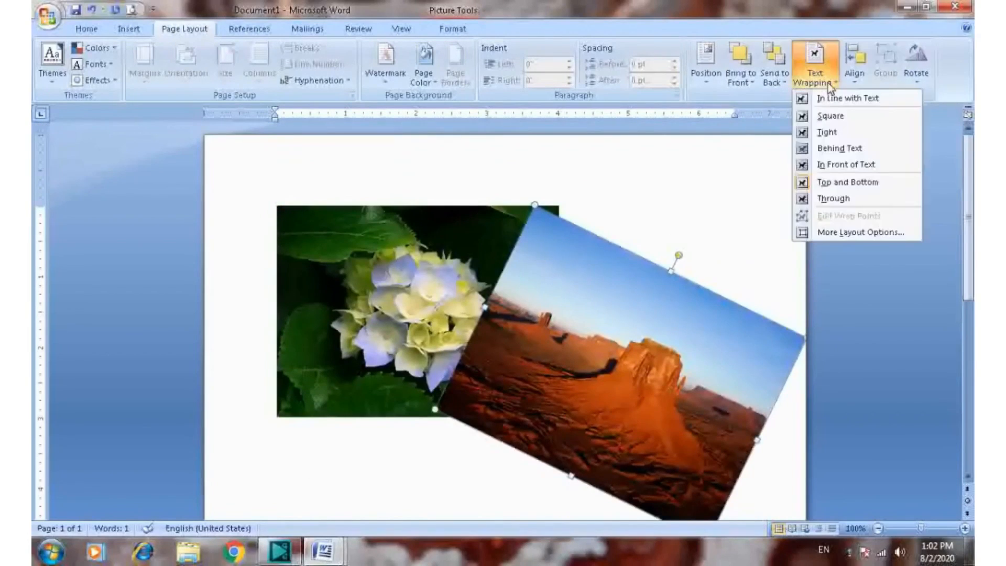
pyautogui.click(833, 198)
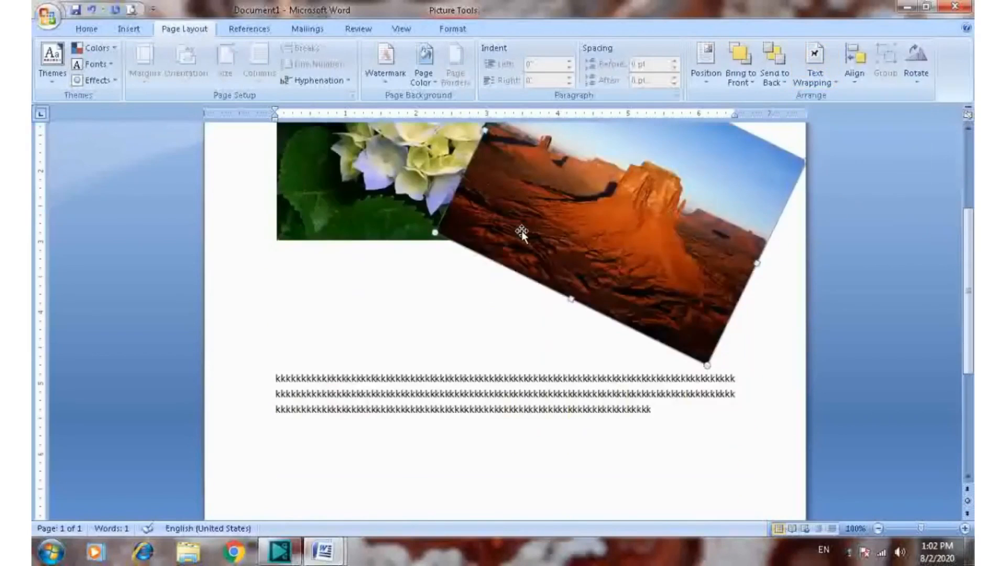
pyautogui.scroll(-3, 521, 231)
pyautogui.scroll(3, 674, 264)
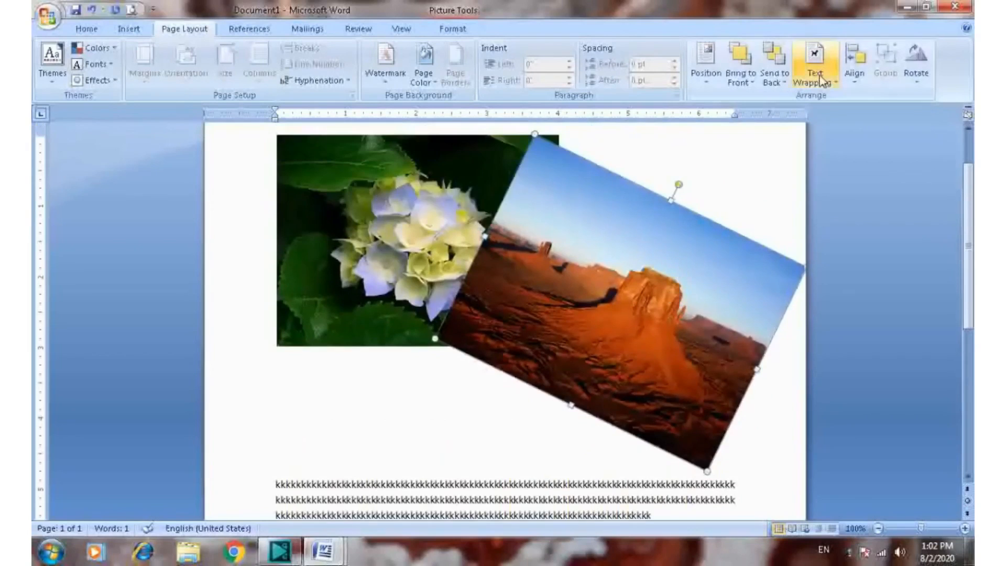
pyautogui.click(819, 83)
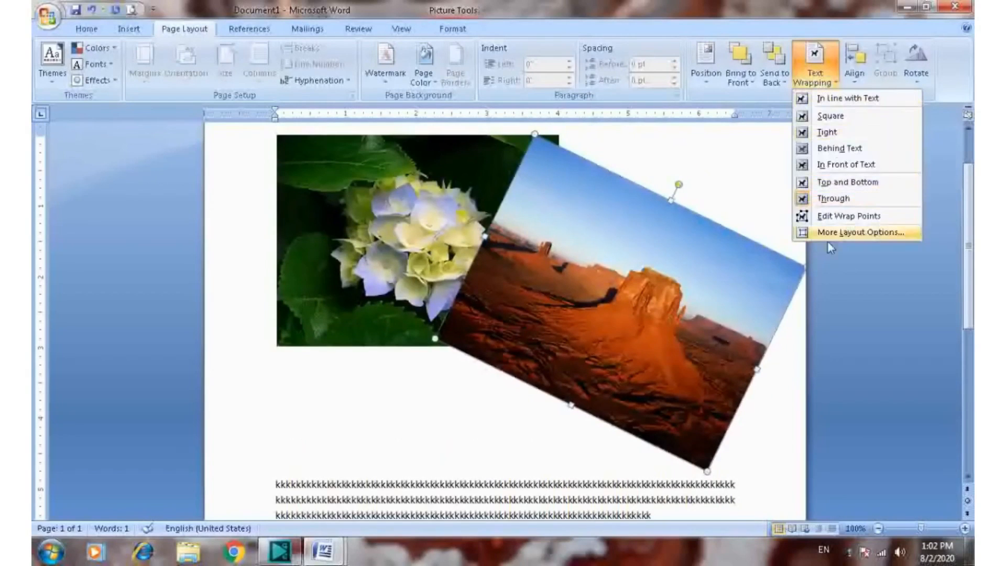
pyautogui.click(753, 180)
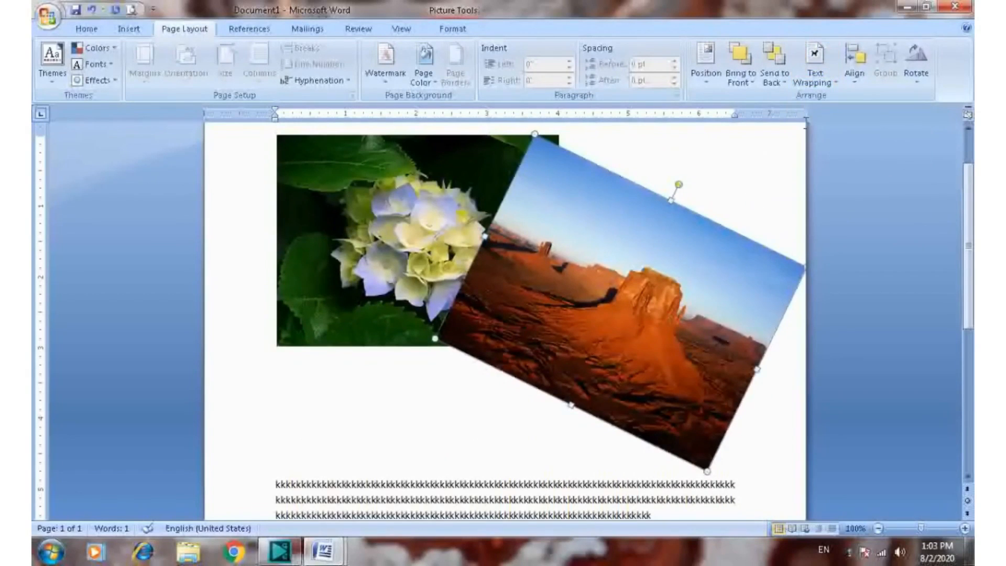
# Set the flower picture's text wrapping to In Front of Text
pyautogui.scroll(3, 768, 164)
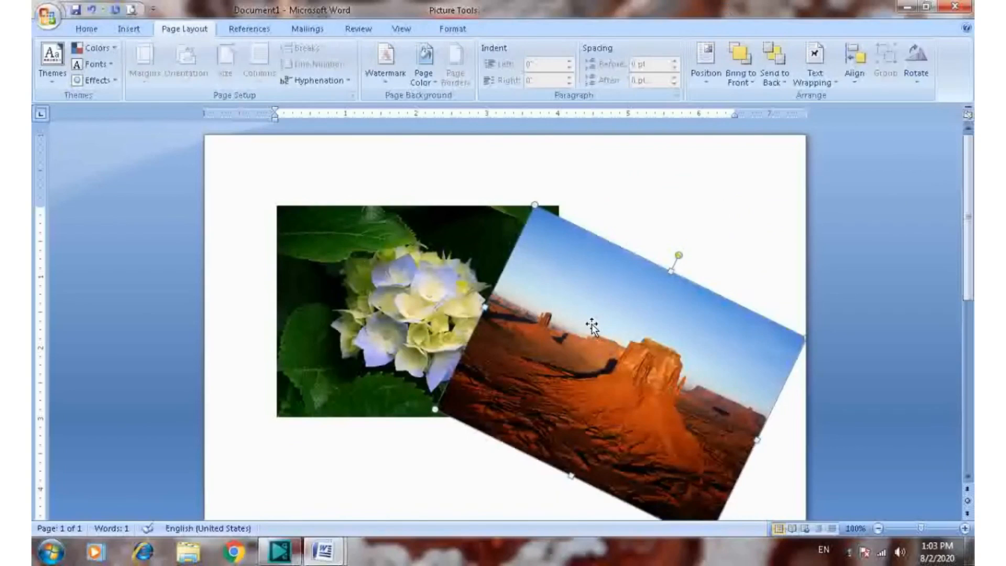
pyautogui.click(374, 247)
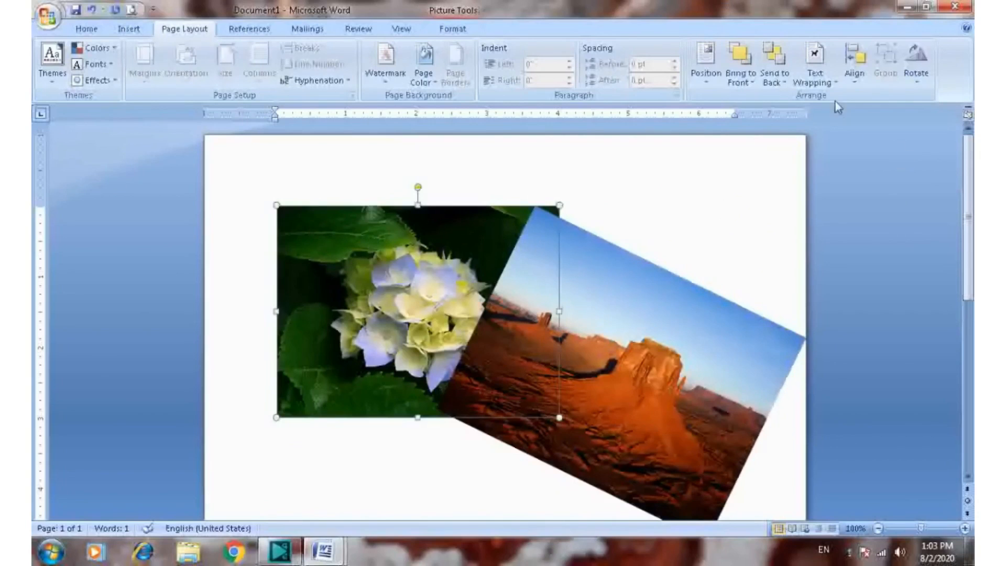
pyautogui.click(815, 65)
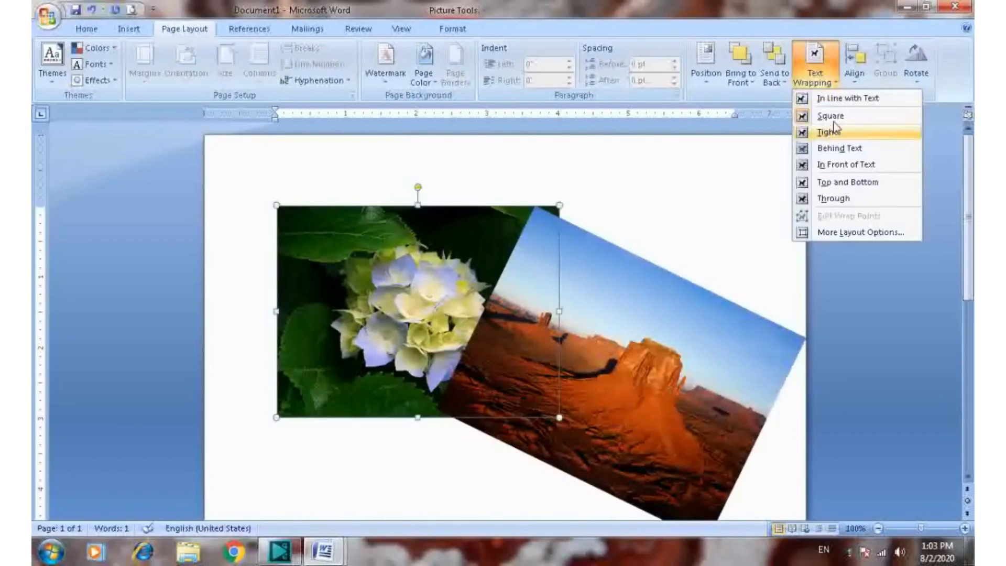
pyautogui.click(838, 164)
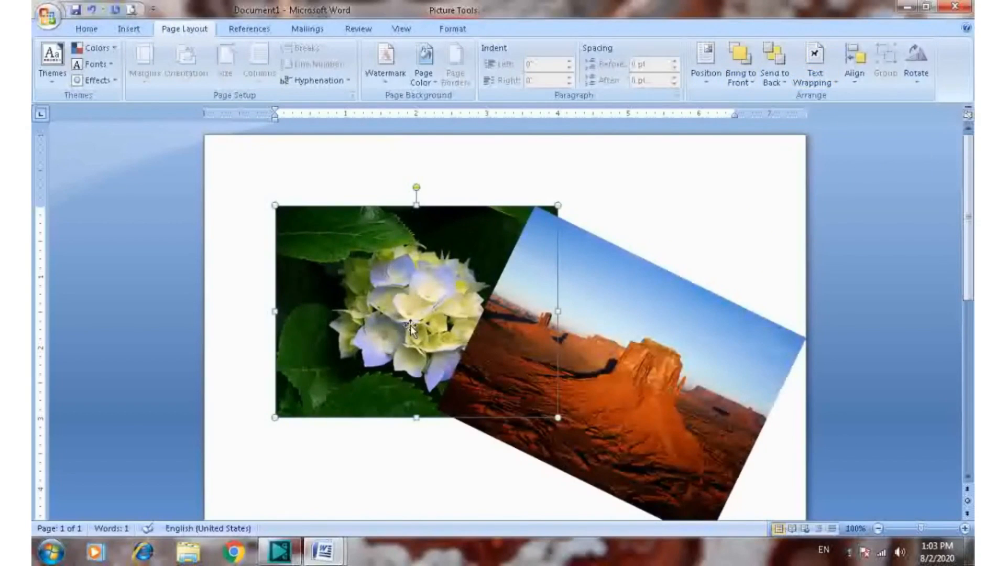
# Add "hk" followed by a run of h letters at the start of the paragraph of k letters
pyautogui.write('hkhhhhhhhhhh')
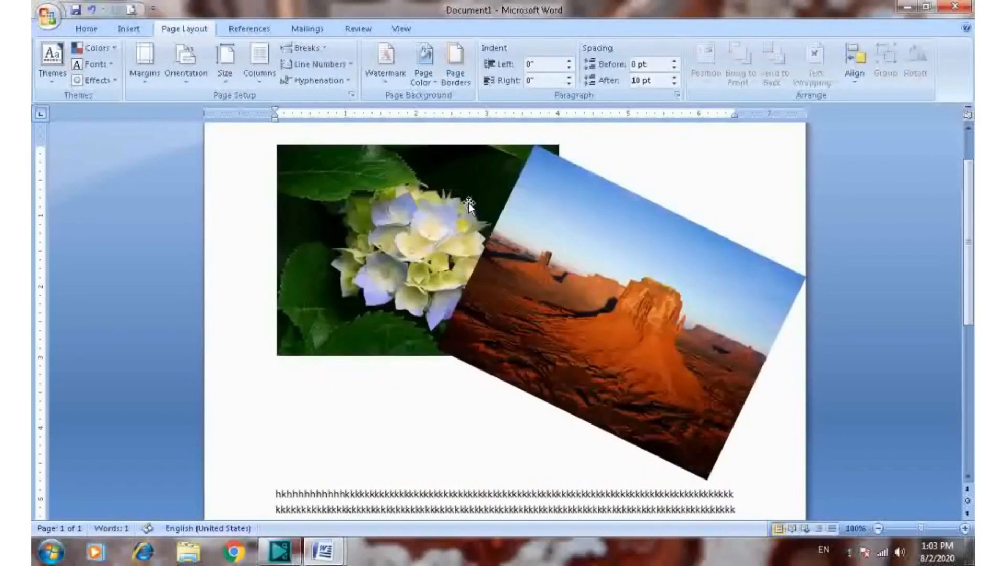
pyautogui.scroll(2, 629, 294)
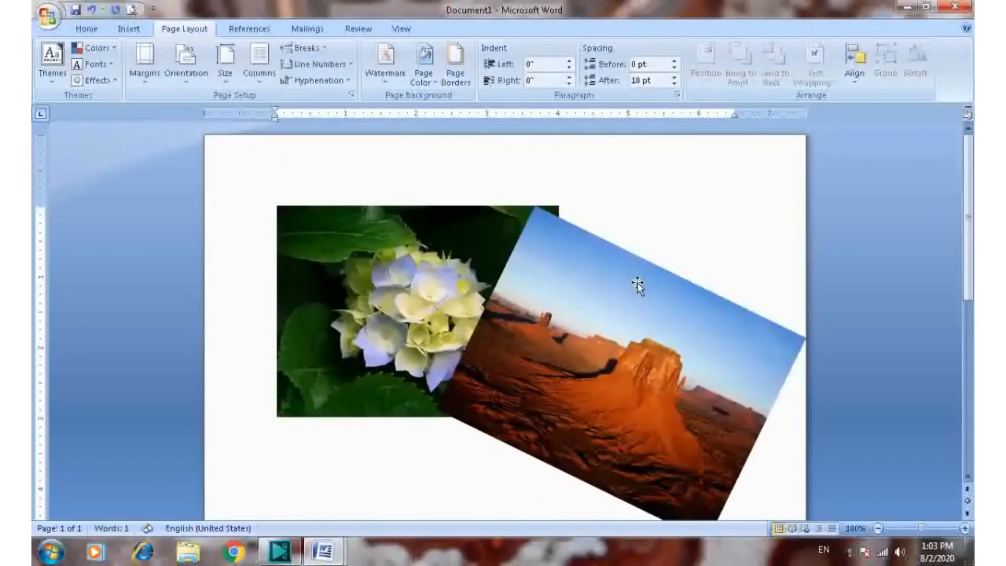
# Align the desert picture to the left edge of the page
pyautogui.click(602, 300)
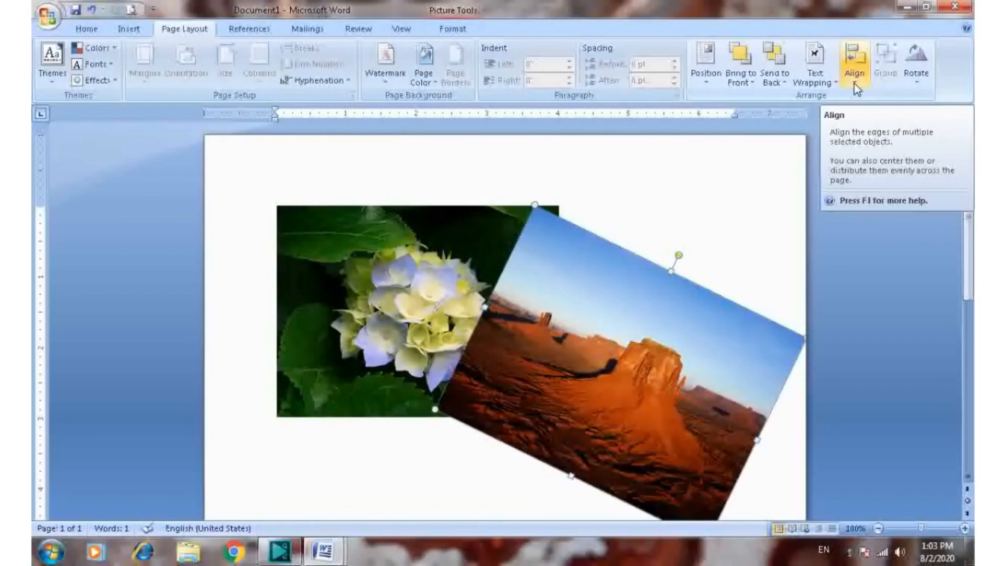
pyautogui.click(855, 86)
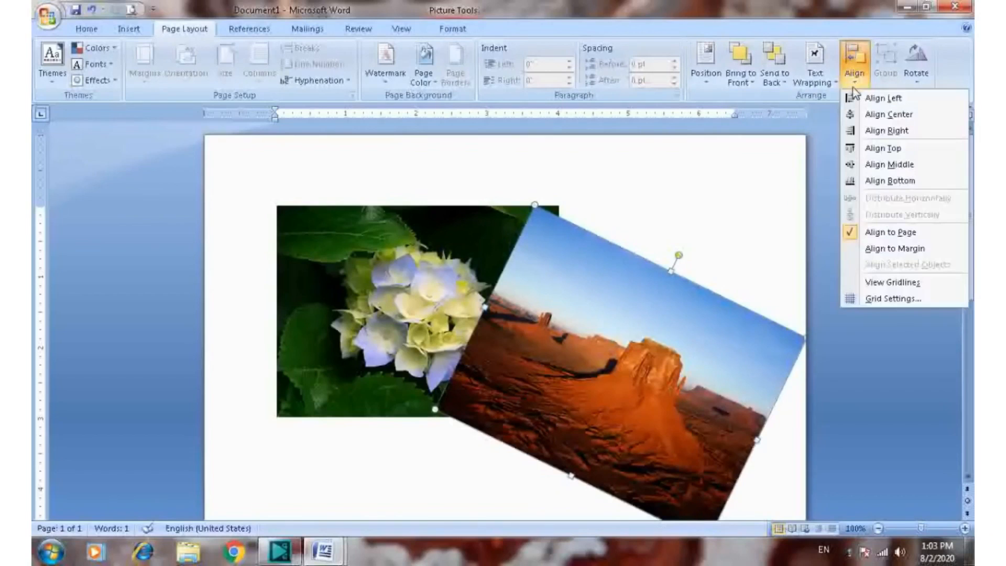
pyautogui.click(885, 99)
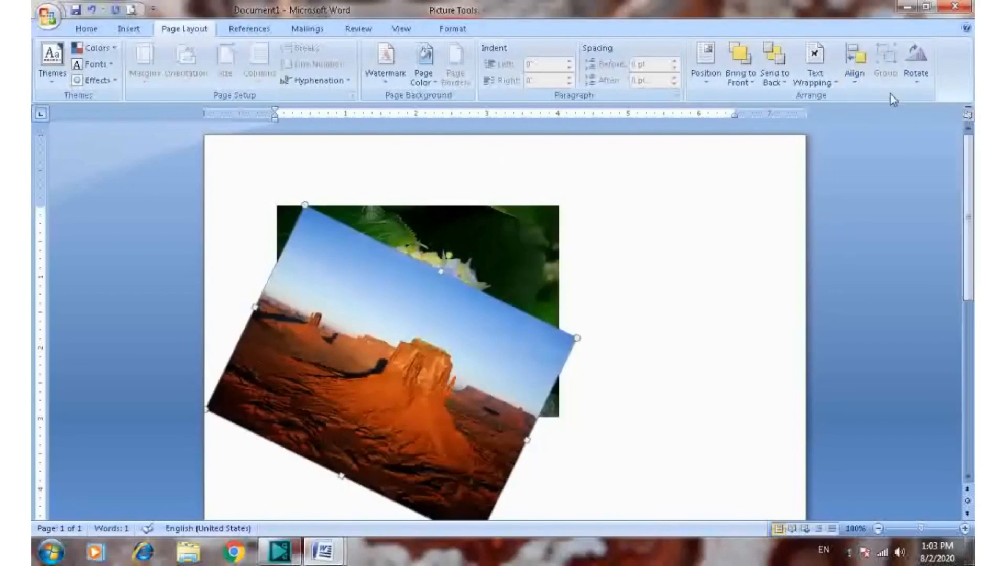
# Align the desert picture to the top of the page and change its vertical alignment to Align Middle
pyautogui.click(854, 76)
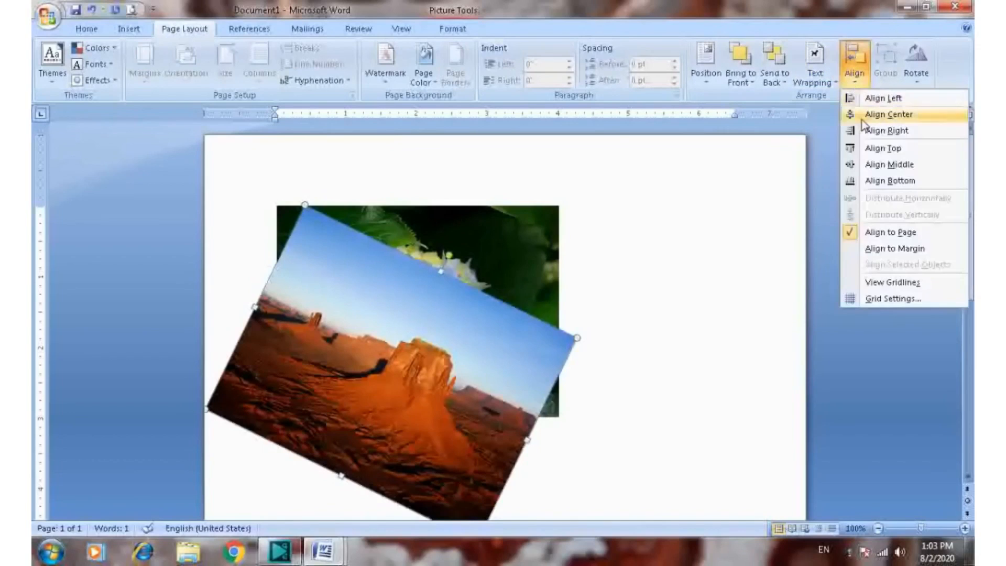
pyautogui.click(885, 151)
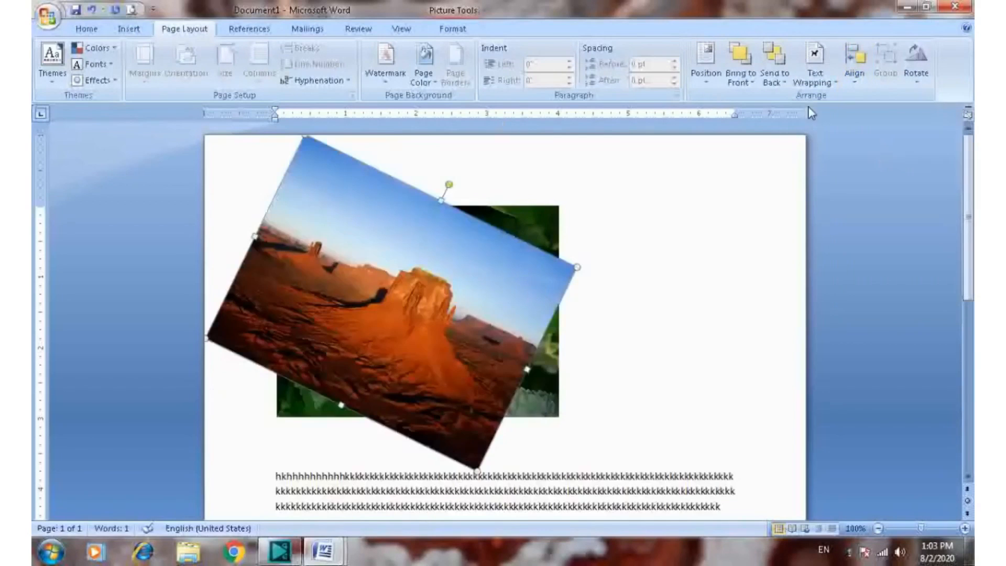
pyautogui.click(849, 80)
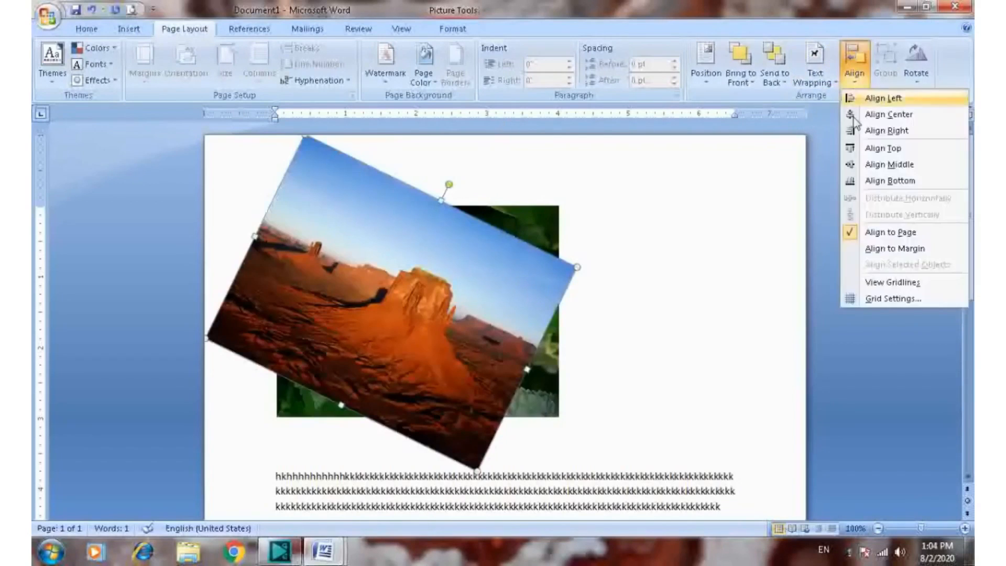
pyautogui.click(889, 165)
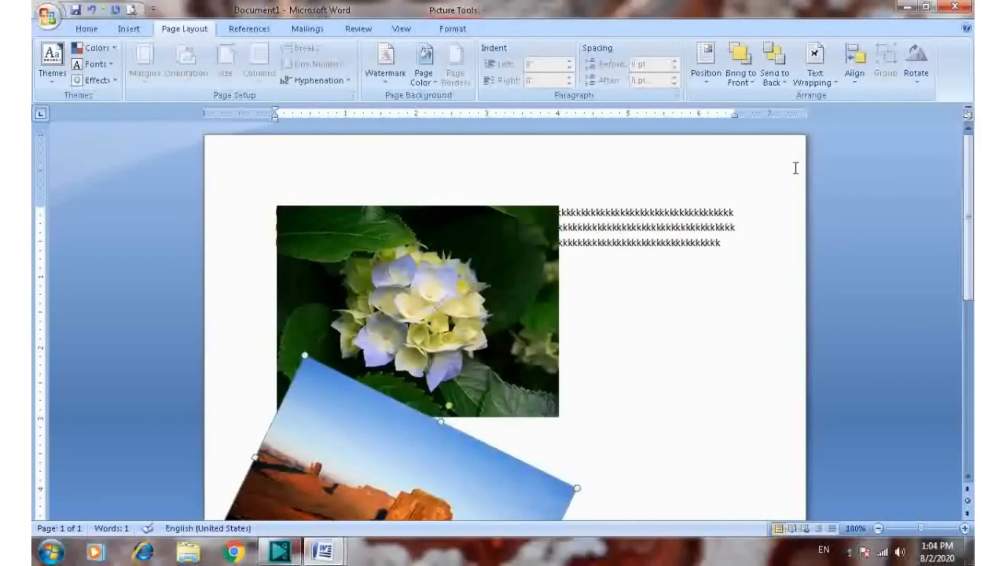
# Show the gridlines on the page, look over the grid down to the end of the page, and hide the gridlines again
pyautogui.click(855, 78)
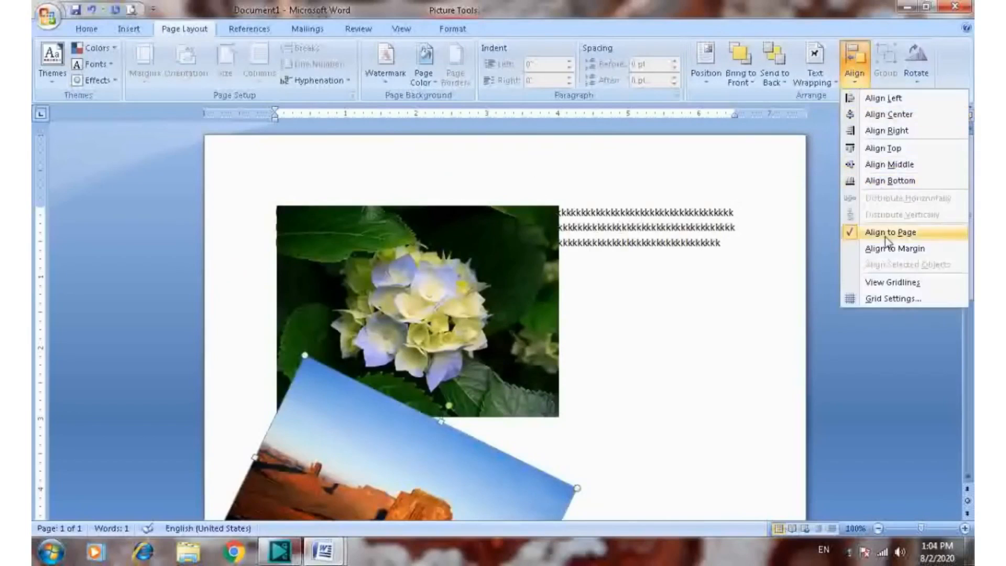
pyautogui.click(911, 282)
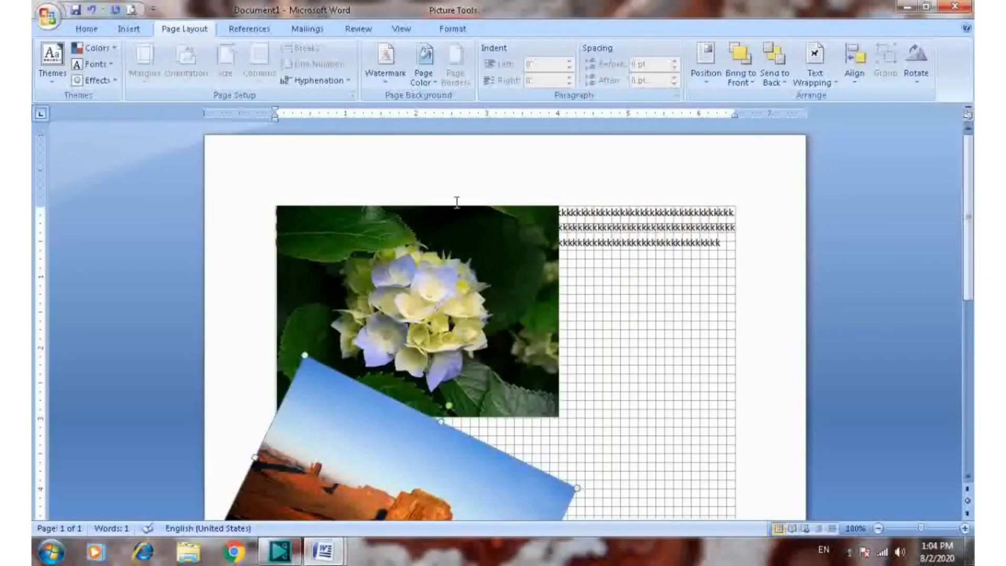
pyautogui.scroll(-10, 648, 364)
pyautogui.scroll(-2, 649, 363)
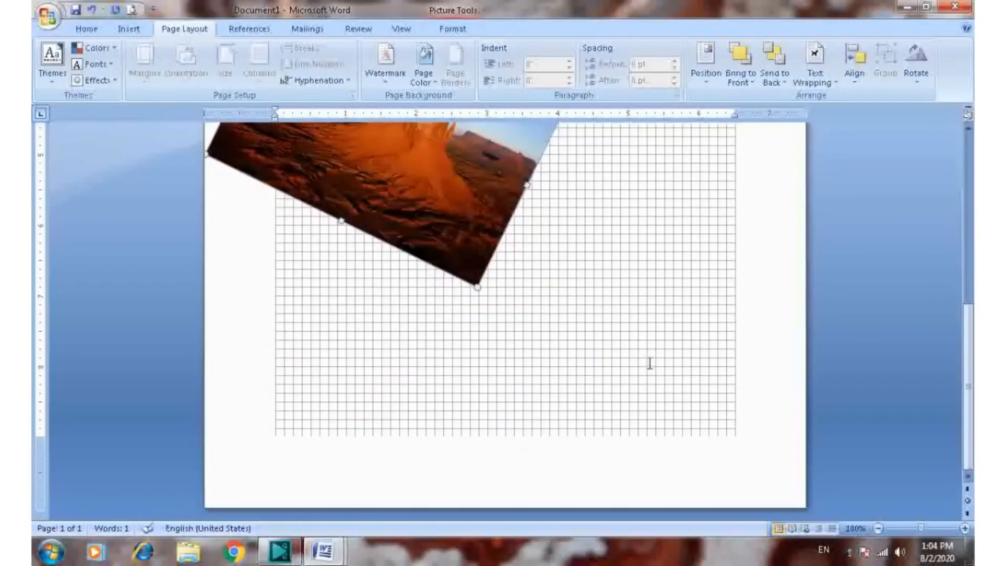
pyautogui.scroll(12, 649, 363)
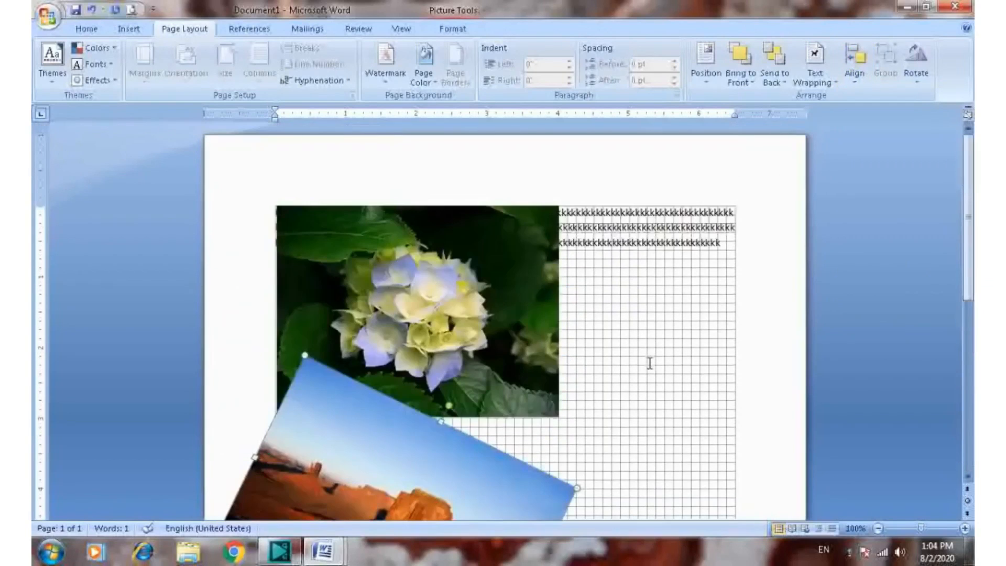
pyautogui.click(860, 82)
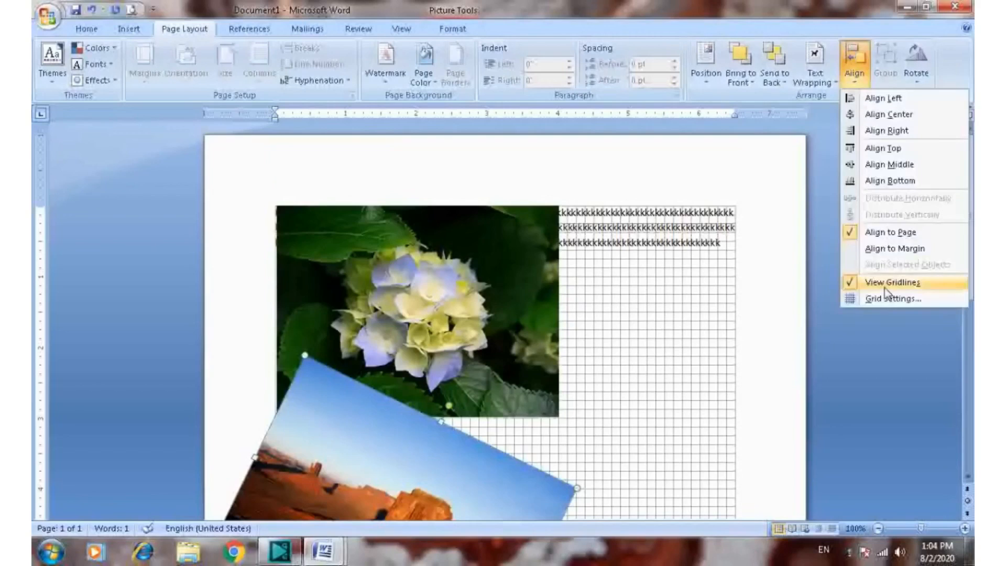
pyautogui.click(889, 283)
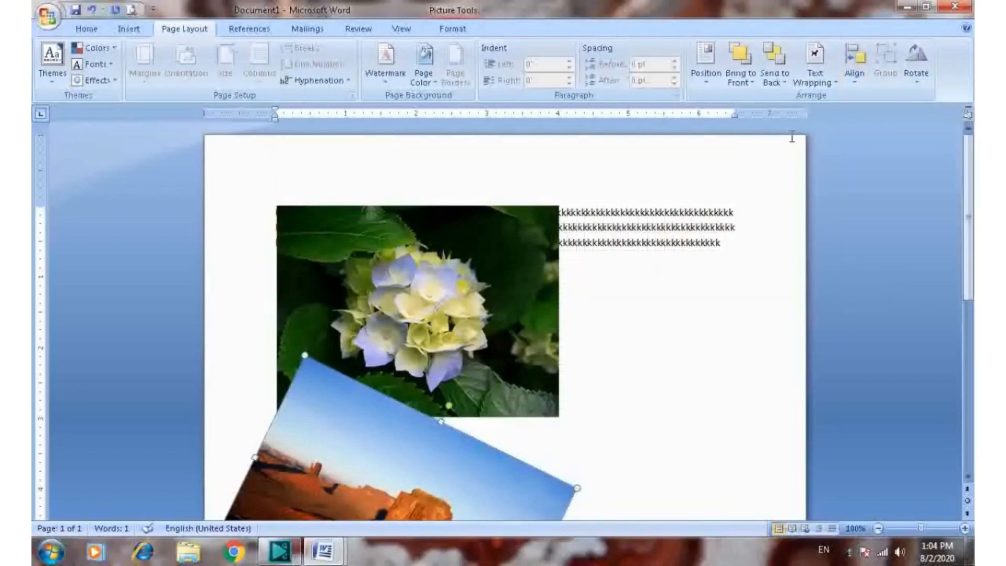
# Align the desert picture to the horizontal center of the page
pyautogui.click(862, 81)
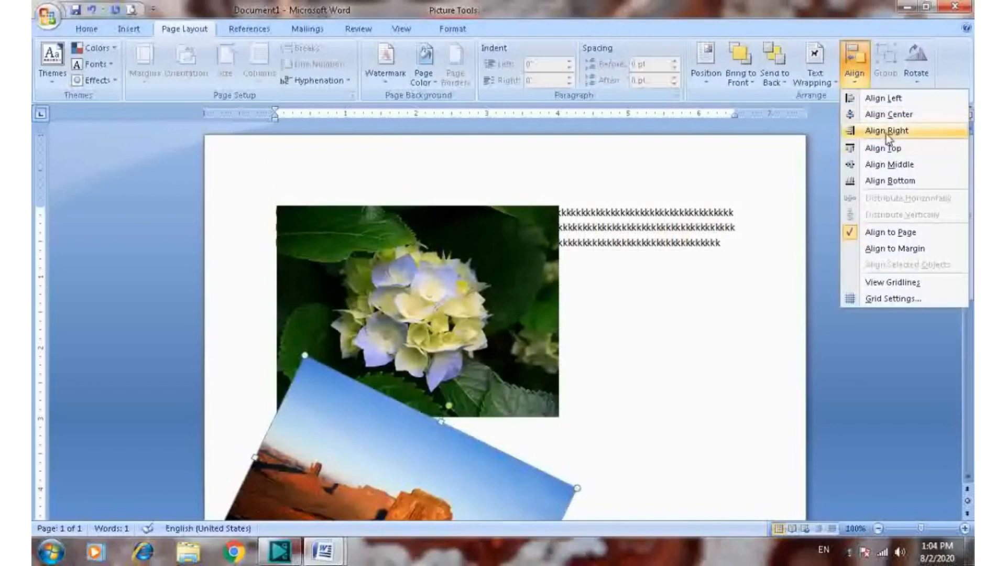
pyautogui.click(890, 115)
# Open the drawing grid settings, review the snapping, spacing and gridline options, and close them without changes
pyautogui.click(854, 68)
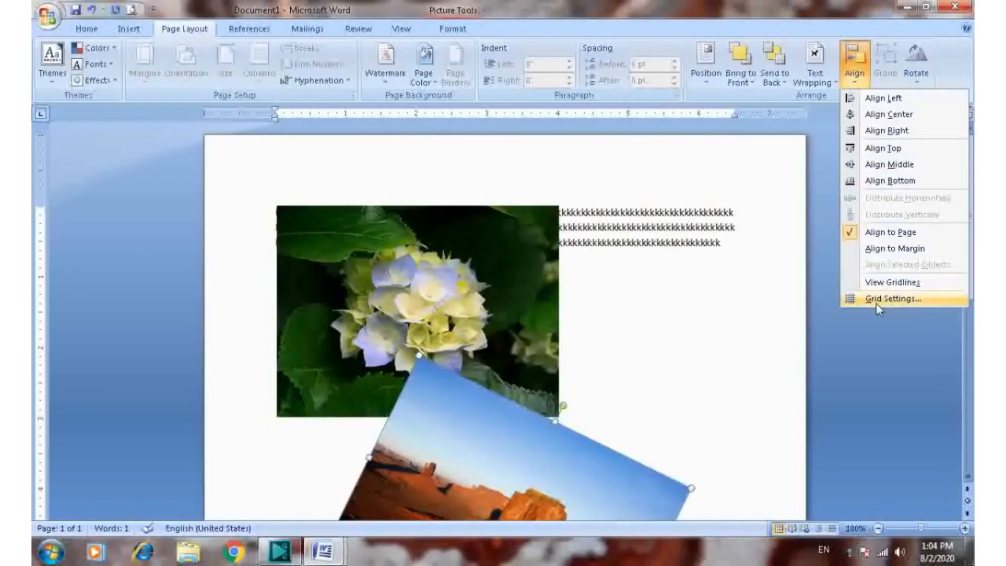
pyautogui.click(890, 298)
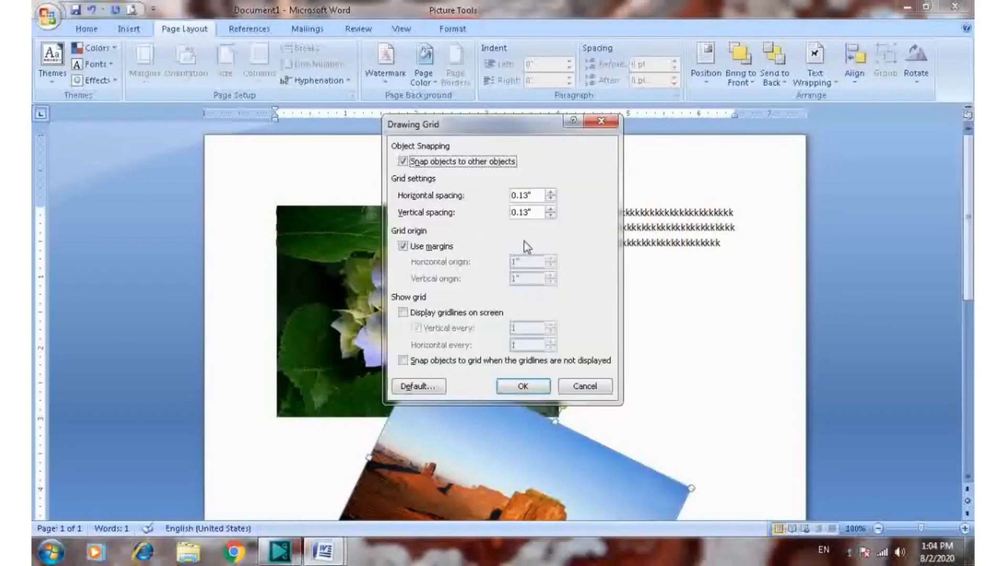
pyautogui.click(613, 126)
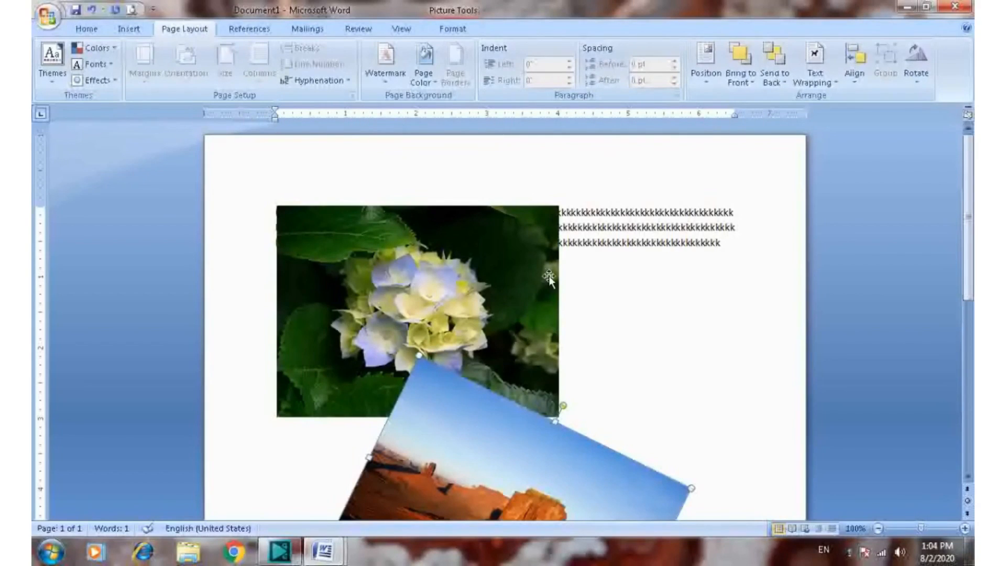
# Rotate the desert picture left by 90°
pyautogui.scroll(-1, 564, 186)
pyautogui.scroll(-3, 600, 260)
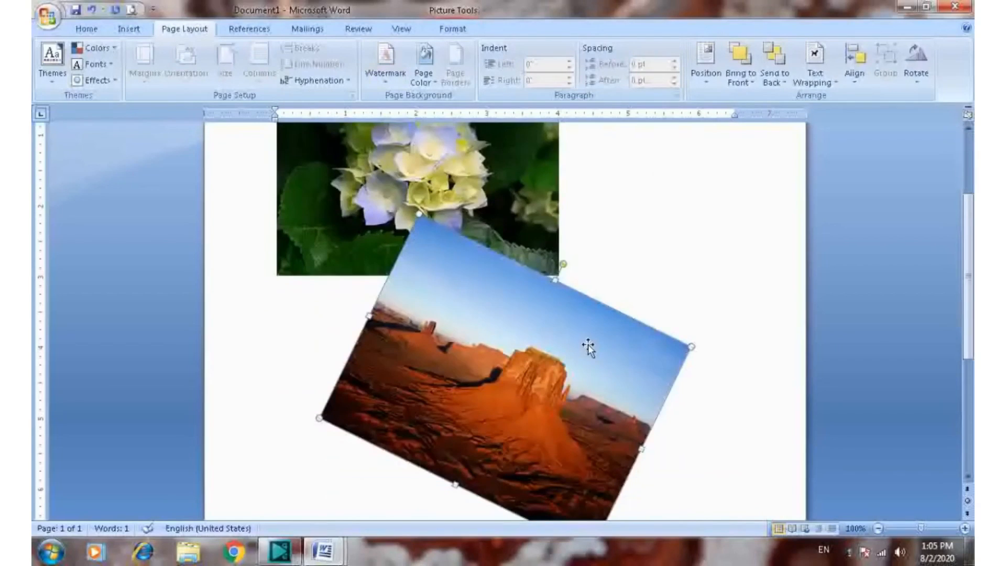
pyautogui.scroll(-3, 587, 347)
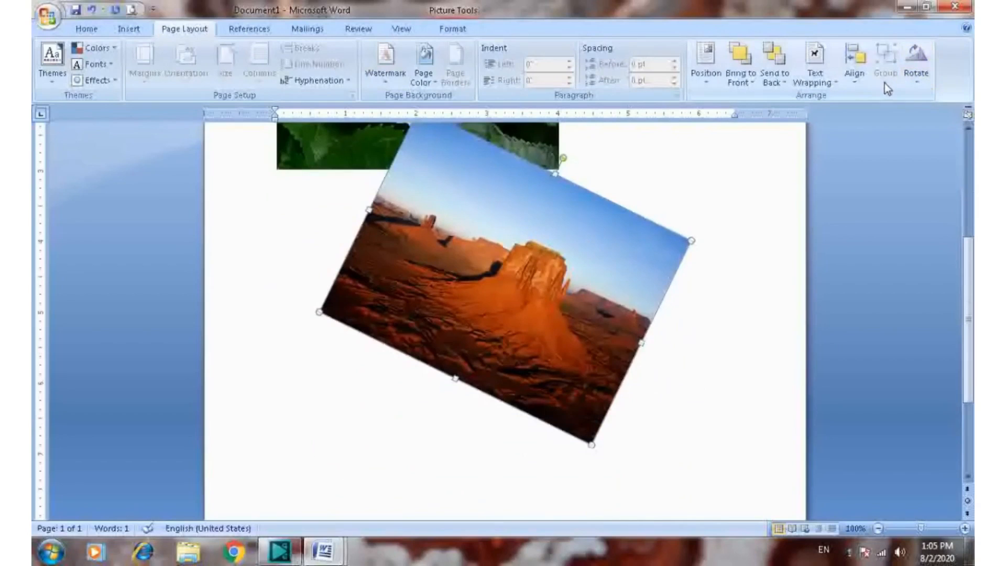
pyautogui.click(917, 81)
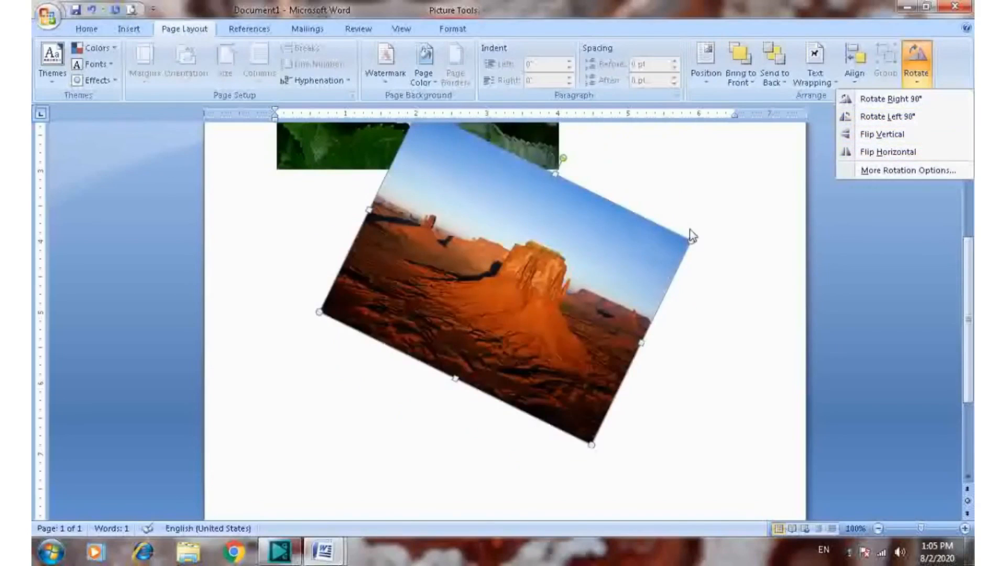
pyautogui.click(885, 118)
pyautogui.scroll(5, 796, 267)
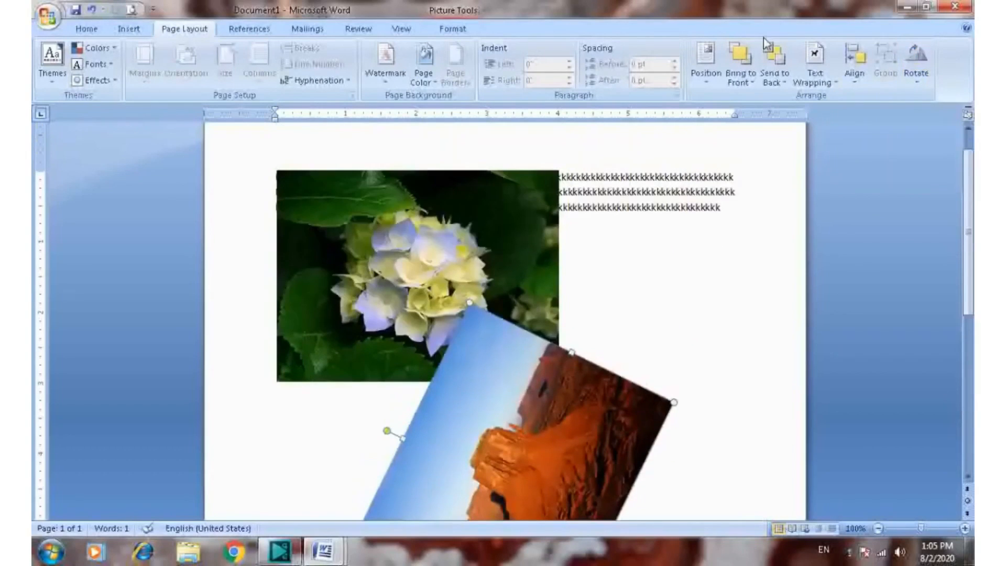
# Rotate the flower picture left by 90° and deselect it
pyautogui.click(352, 229)
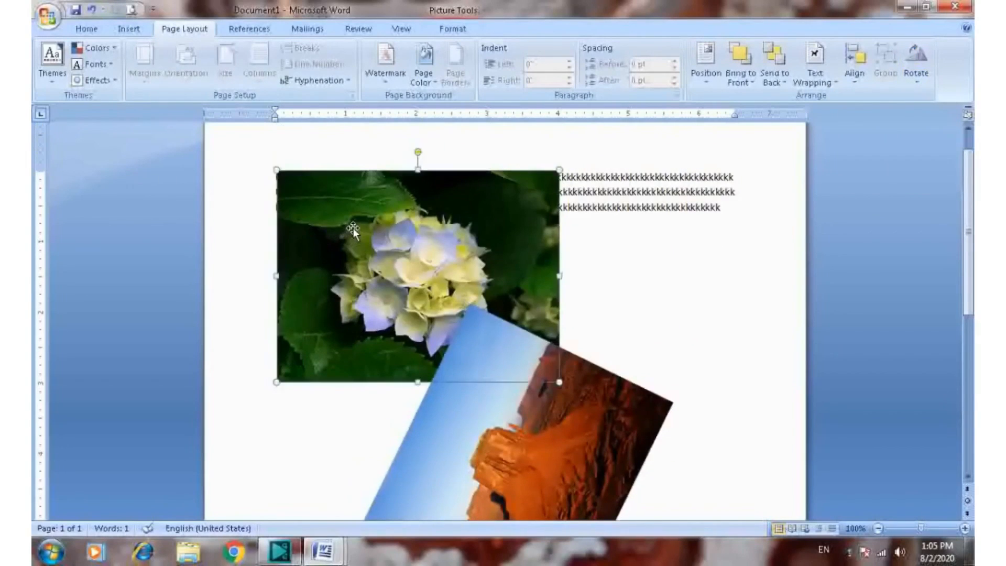
pyautogui.click(916, 79)
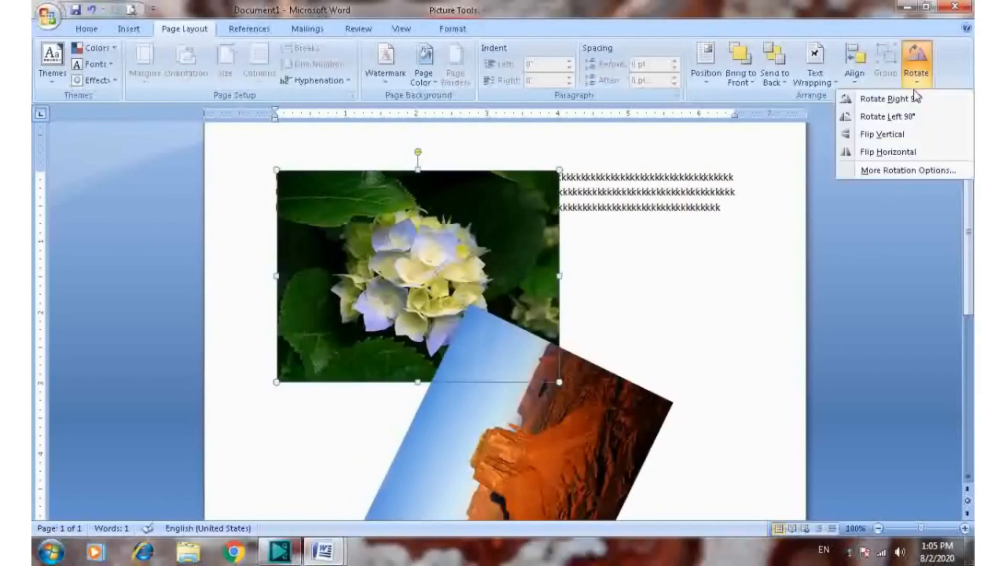
pyautogui.click(888, 121)
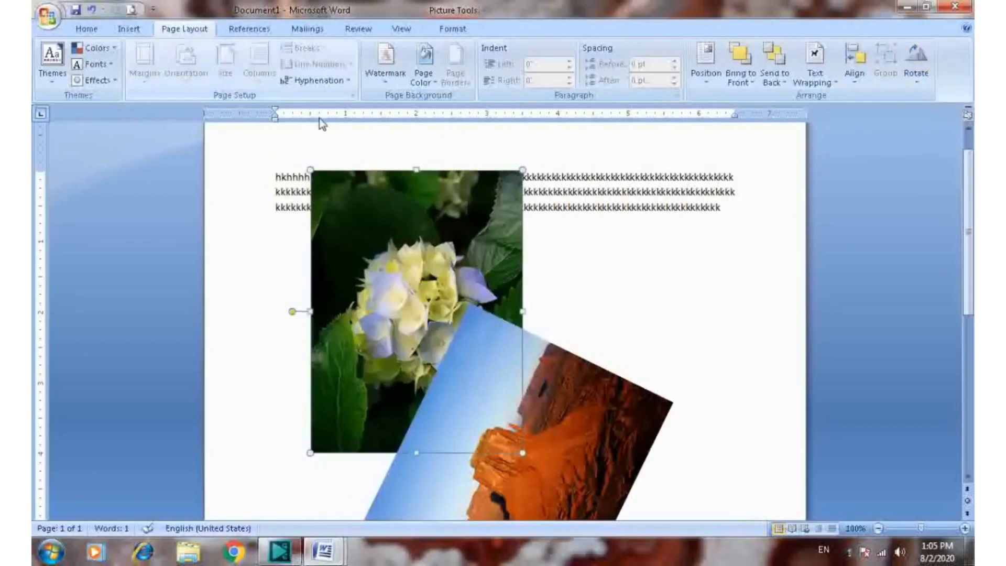
pyautogui.click(648, 257)
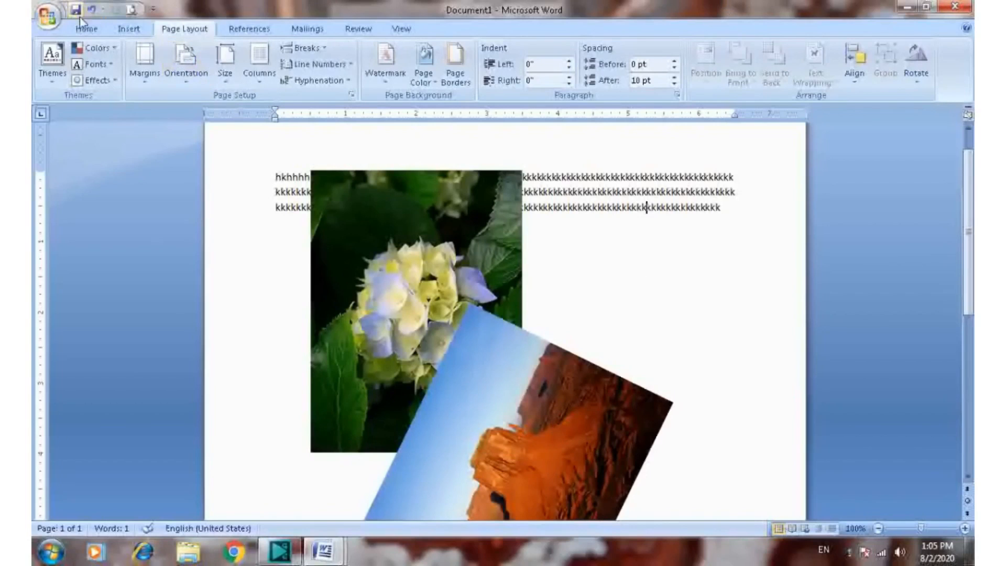
# Create a new blank document
pyautogui.click(48, 17)
pyautogui.click(73, 52)
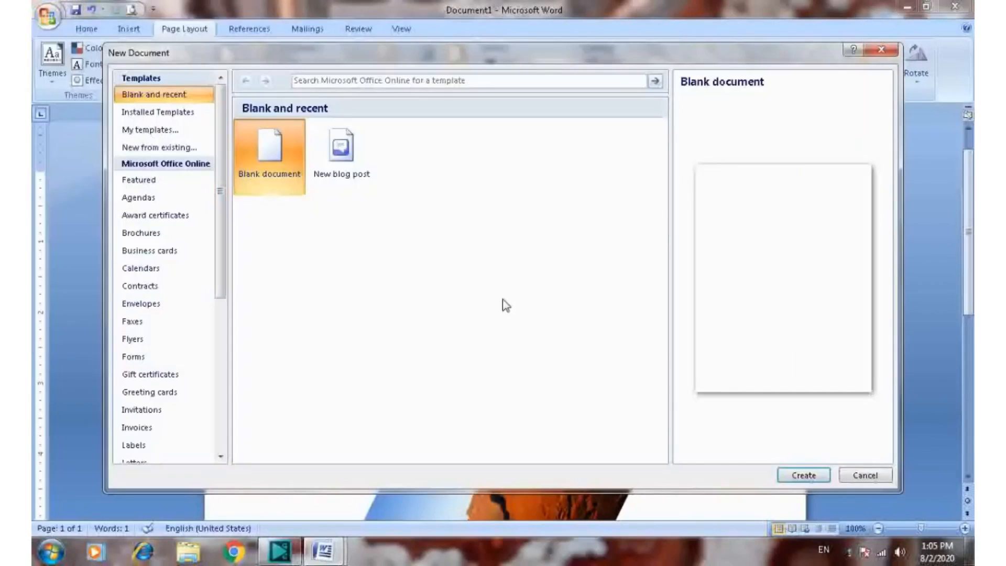
pyautogui.click(801, 474)
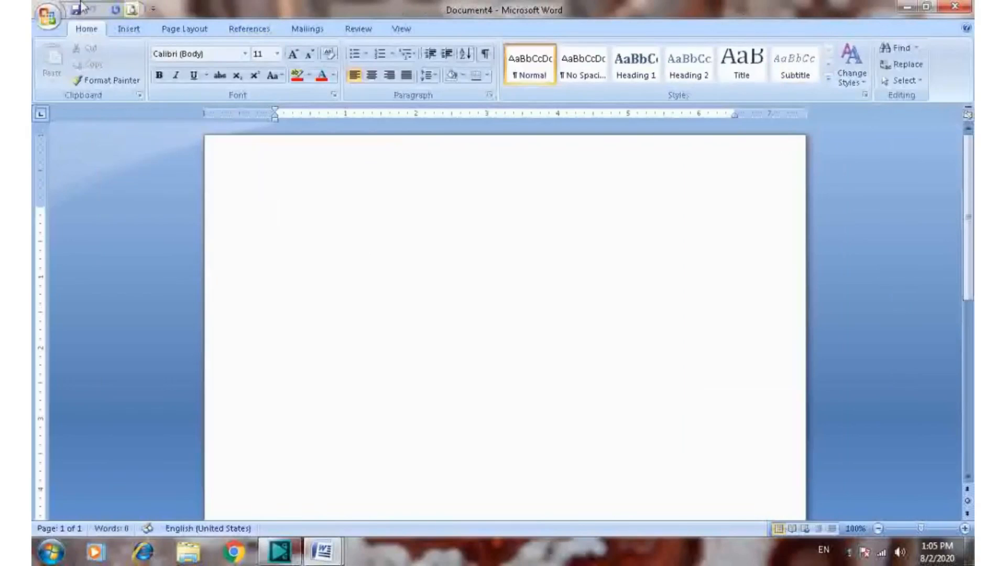
# Draw an ellipse about 2.49" wide and 1.47" high in the middle of the page, and deselect it
pyautogui.click(128, 29)
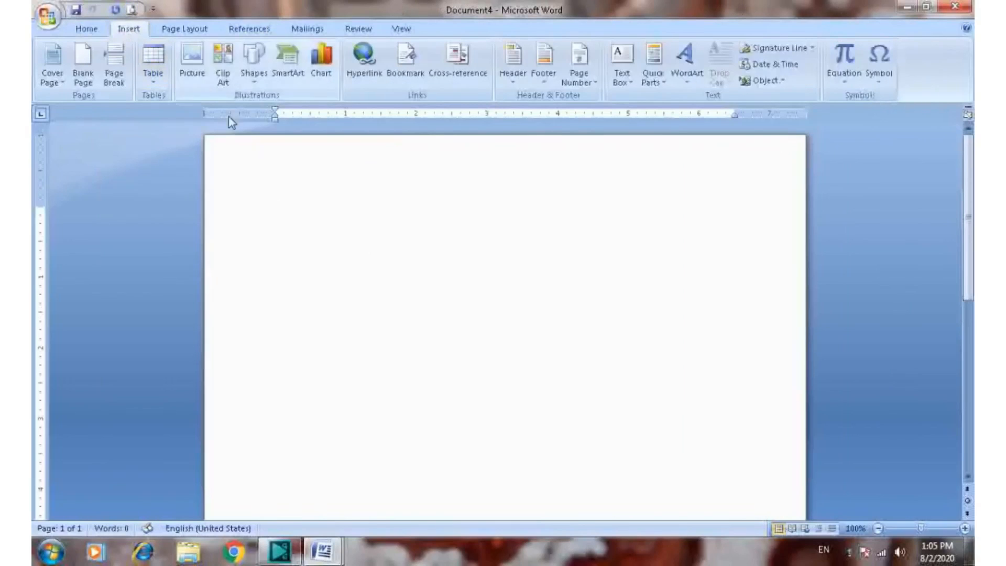
pyautogui.click(254, 78)
pyautogui.click(323, 112)
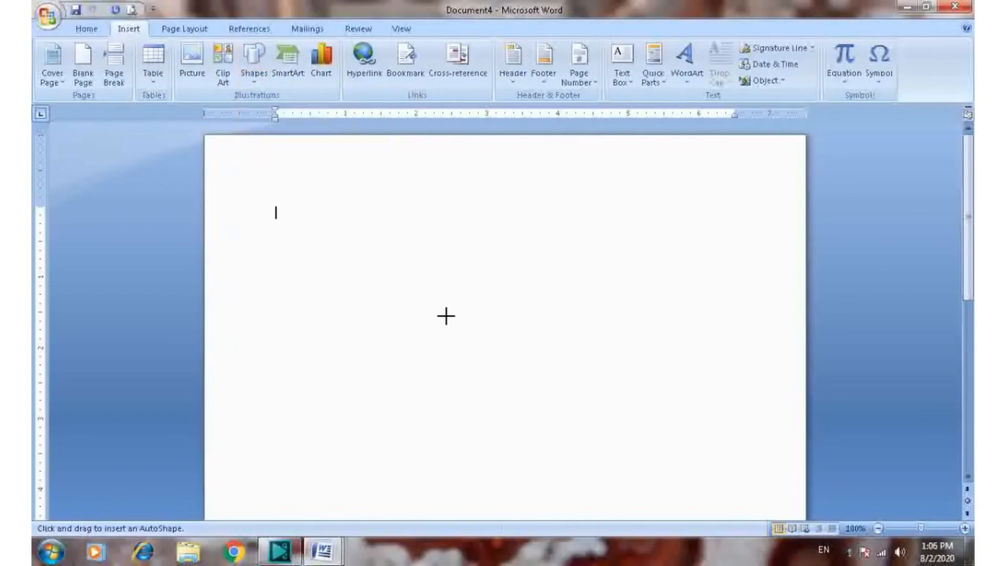
pyautogui.moveTo(417, 312)
pyautogui.mouseDown()
pyautogui.moveTo(561, 440)
pyautogui.moveTo(583, 442)
pyautogui.moveTo(593, 417)
pyautogui.mouseUp()
pyautogui.click(341, 232)
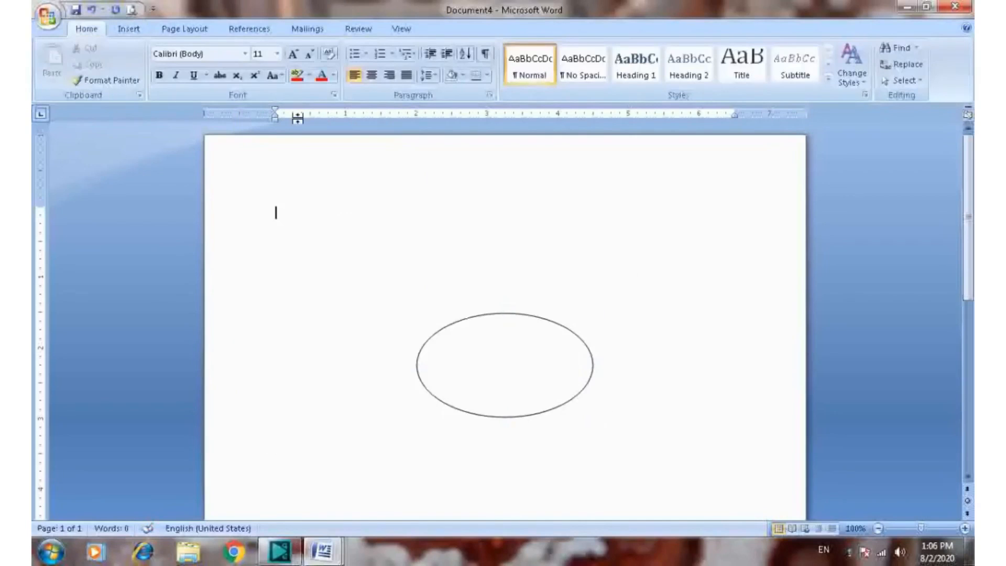
# Draw a rectangle about 2.06" wide and 1.03" high above and to the left of the ellipse
pyautogui.click(131, 30)
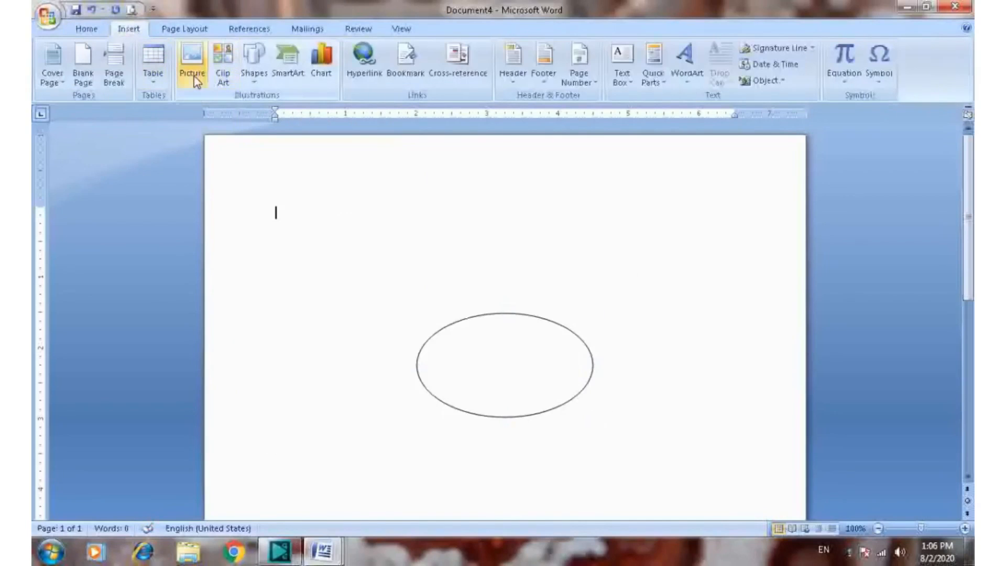
pyautogui.click(193, 60)
pyautogui.click(479, 8)
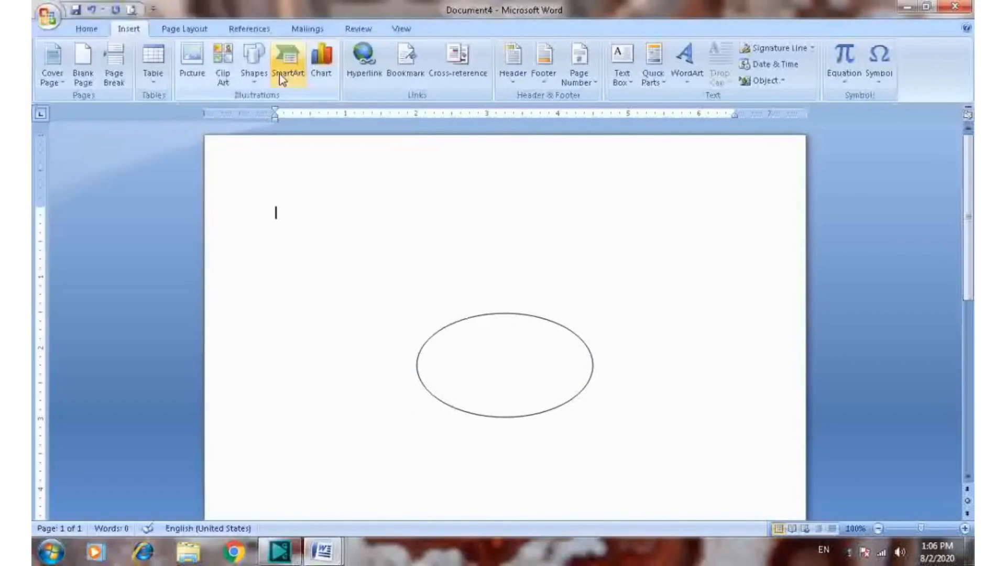
pyautogui.click(254, 62)
pyautogui.click(307, 113)
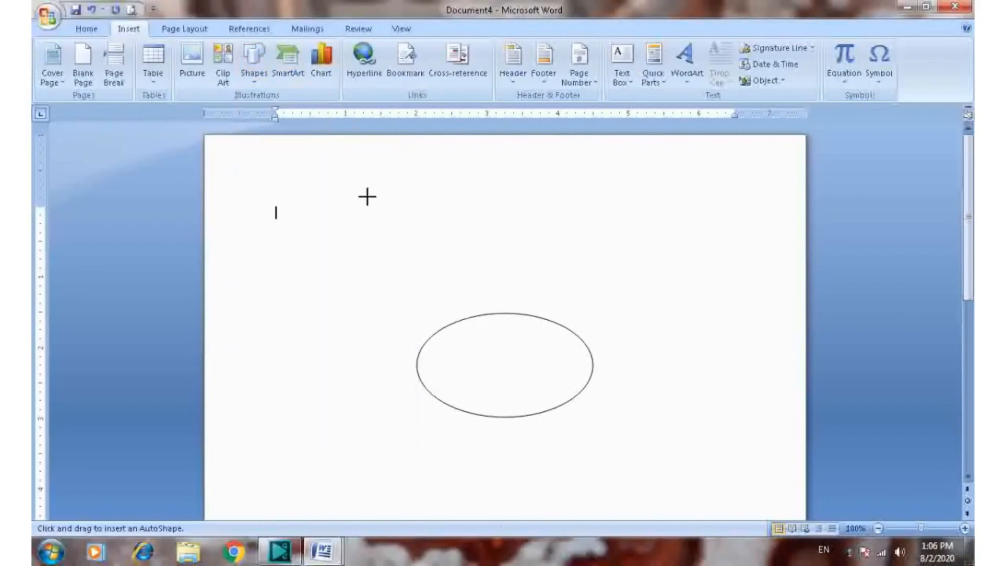
pyautogui.moveTo(288, 205); pyautogui.dragTo(434, 278)
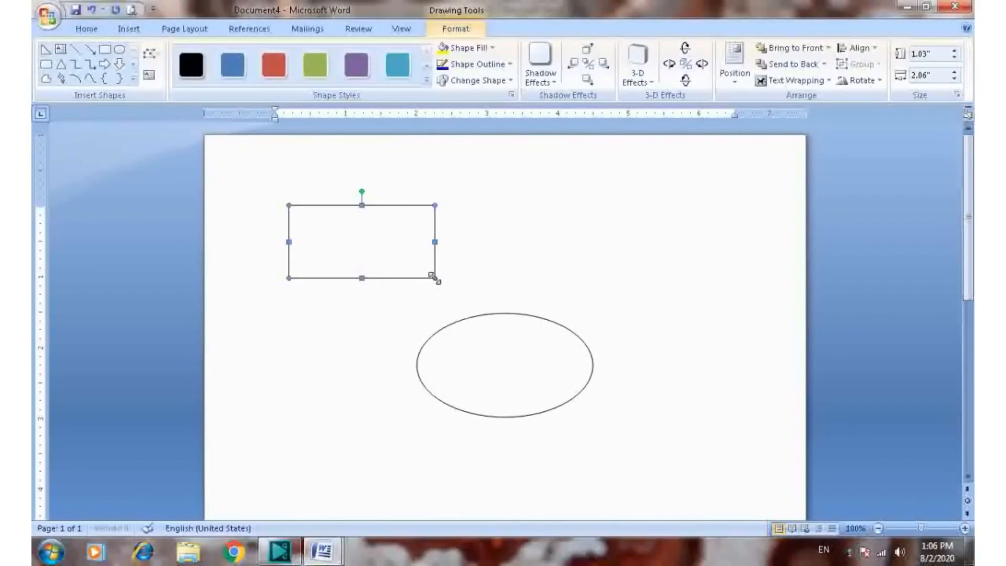
# Draw a rounded rectangle about 2.23" wide and 1.22" high above and to the right of the ellipse, and deselect it
pyautogui.click(128, 28)
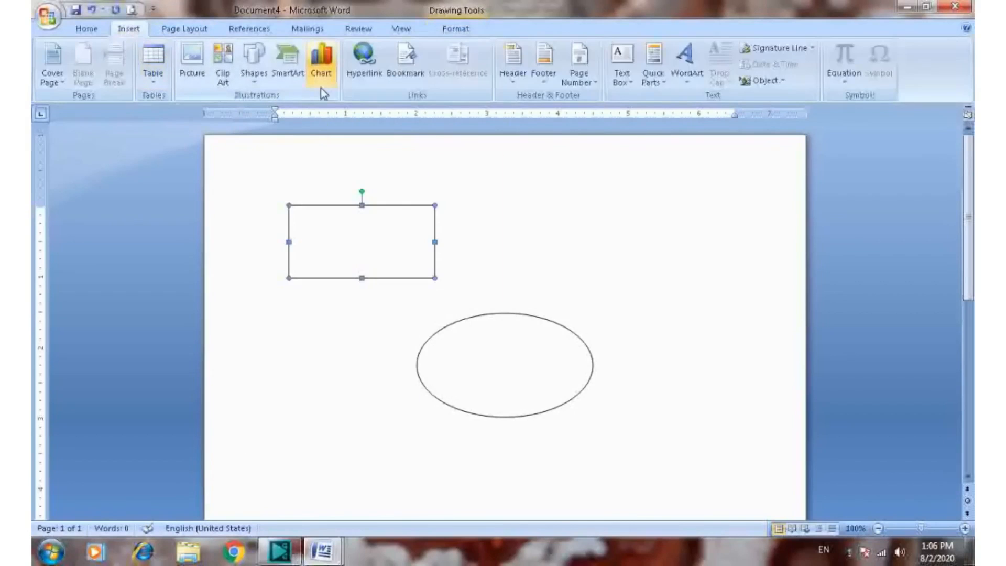
pyautogui.click(254, 62)
pyautogui.click(322, 113)
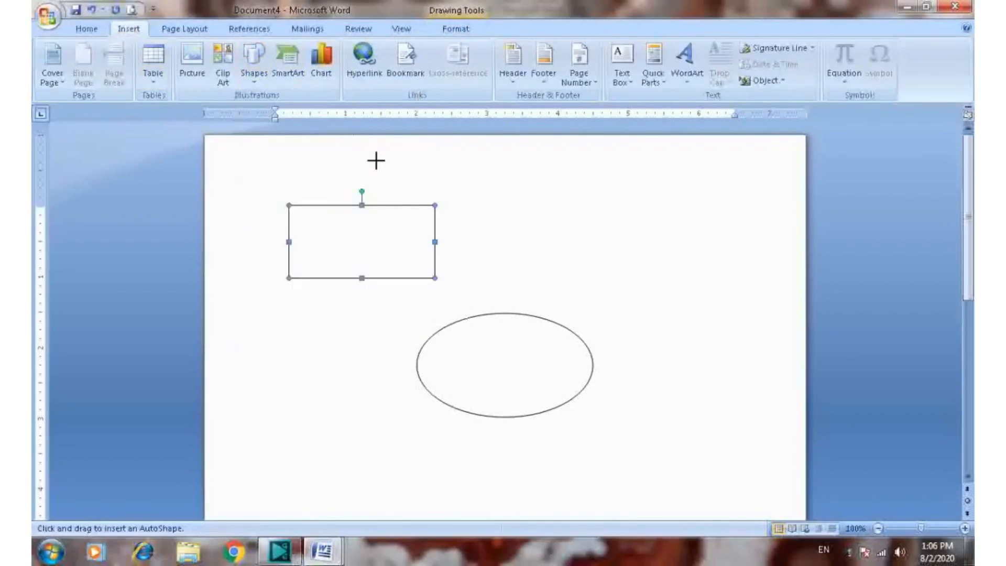
pyautogui.moveTo(544, 201); pyautogui.dragTo(702, 287)
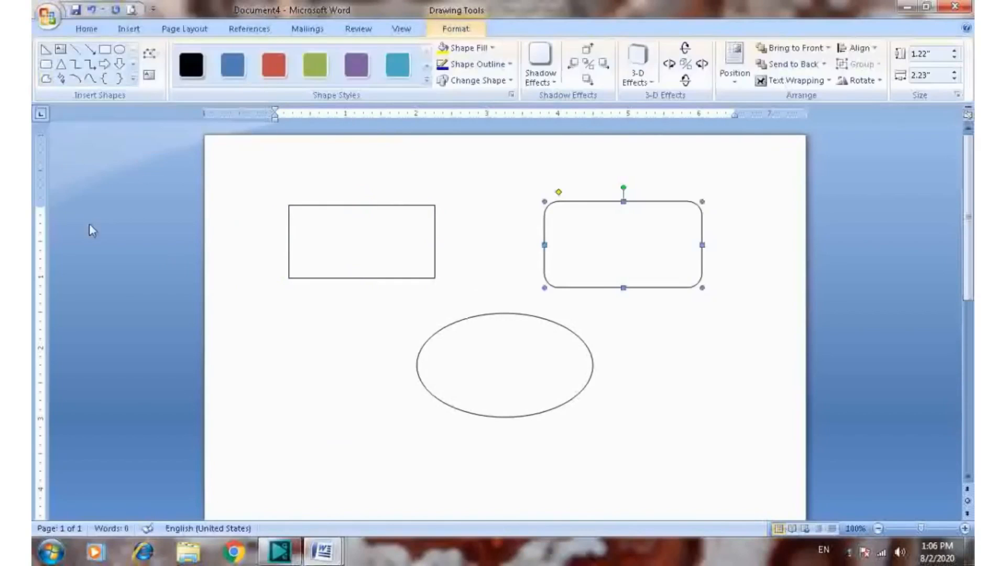
pyautogui.click(289, 330)
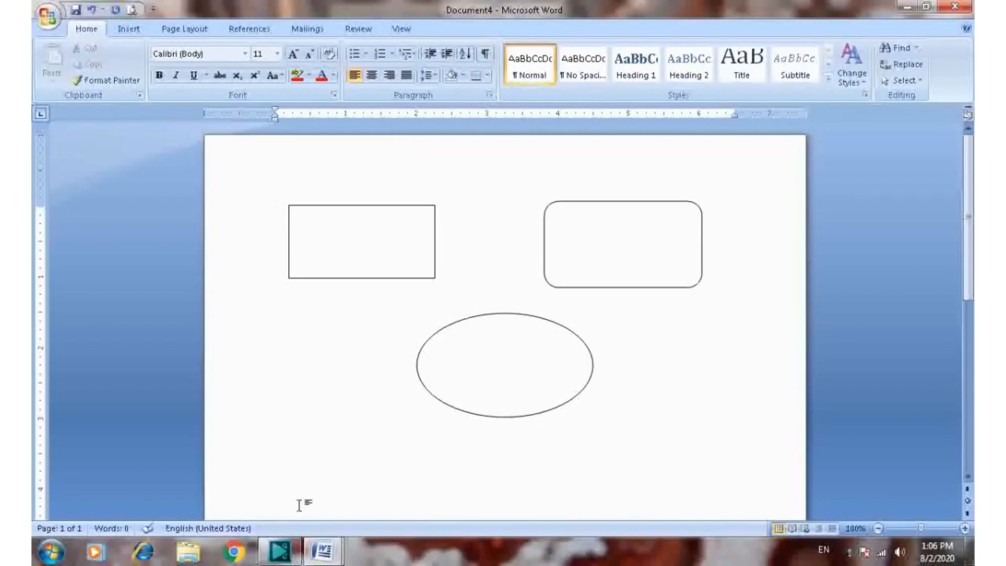
# Move the ellipse and the rounded rectangle independently, leaving the rounded rectangle slightly further up and right and the ellipse centered below both rectangles
pyautogui.click(495, 361)
pyautogui.moveTo(387, 476); pyautogui.dragTo(384, 478)
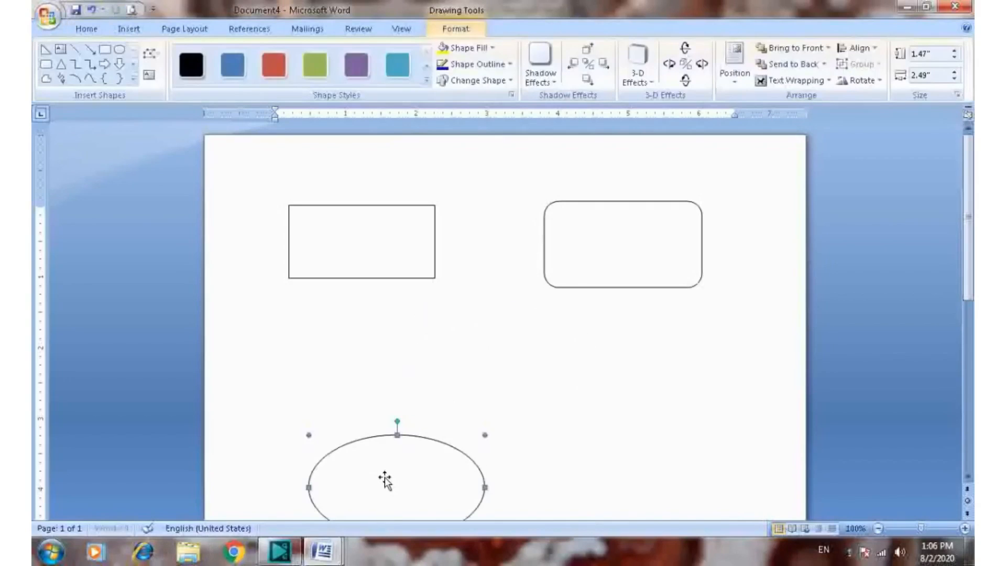
pyautogui.click(595, 248)
pyautogui.moveTo(595, 248); pyautogui.dragTo(643, 366)
pyautogui.hotkey('ctrl', 'z')
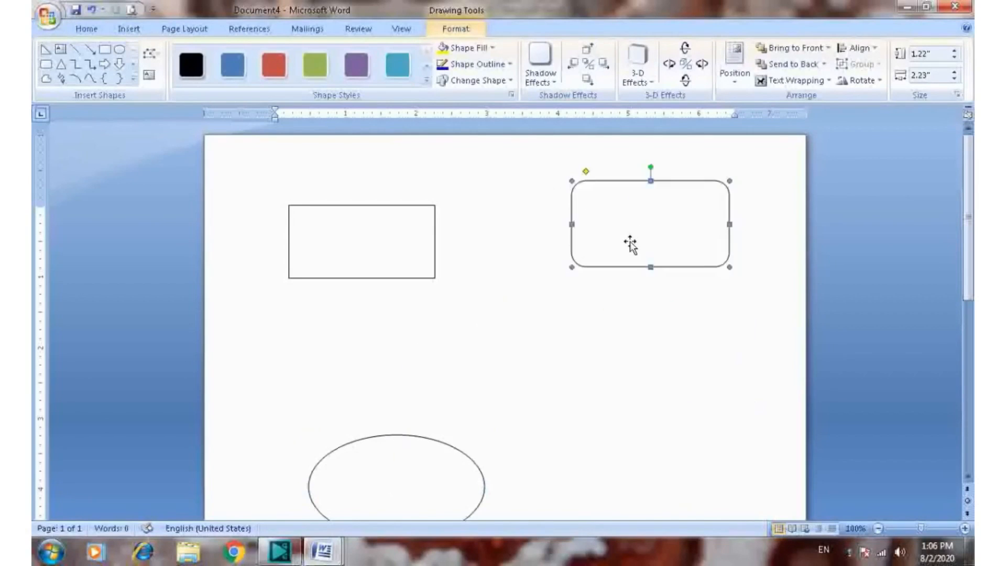
pyautogui.moveTo(433, 481); pyautogui.dragTo(535, 377)
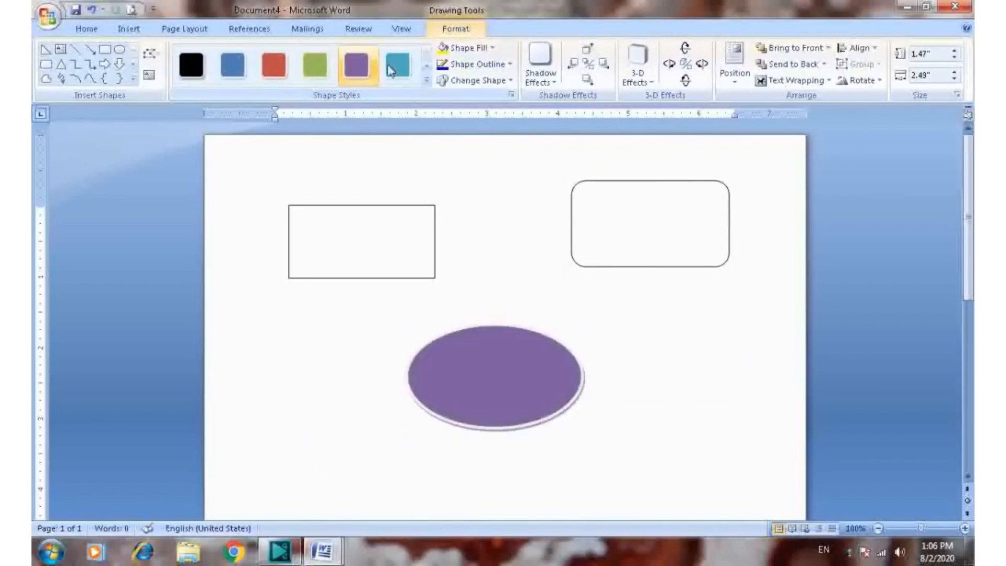
# Apply the green shape style to the ellipse and to the rounded rectangle
pyautogui.click(308, 69)
pyautogui.click(669, 344)
pyautogui.click(624, 220)
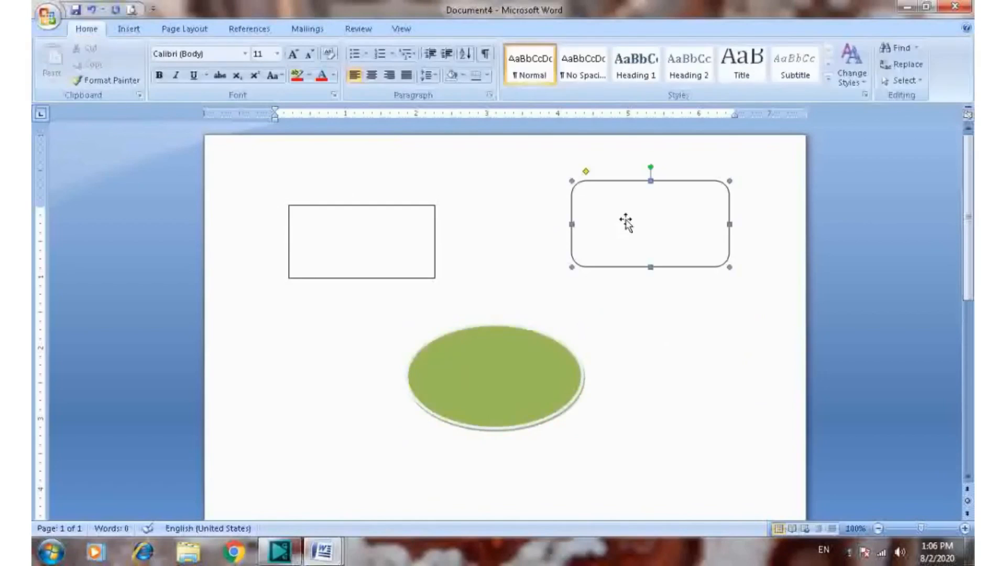
pyautogui.click(312, 72)
pyautogui.click(667, 382)
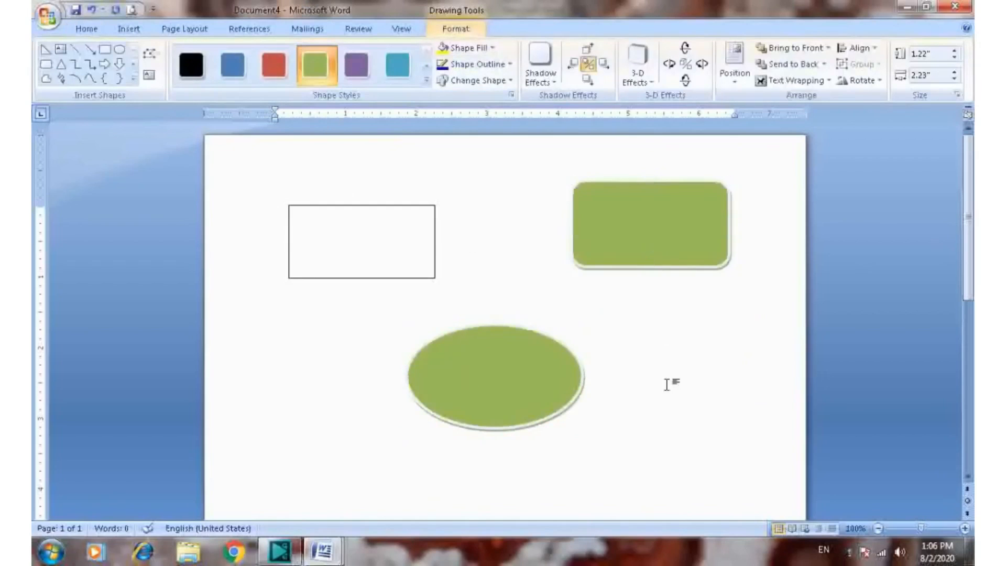
# Apply the red shape style to the rectangle and the purple shape style to the rounded rectangle
pyautogui.click(354, 218)
pyautogui.click(272, 65)
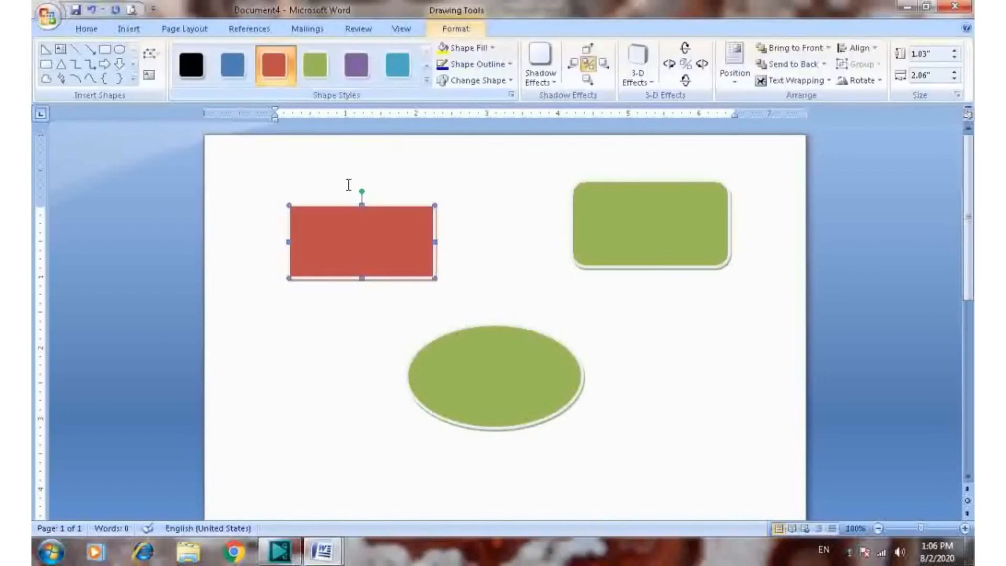
pyautogui.click(615, 217)
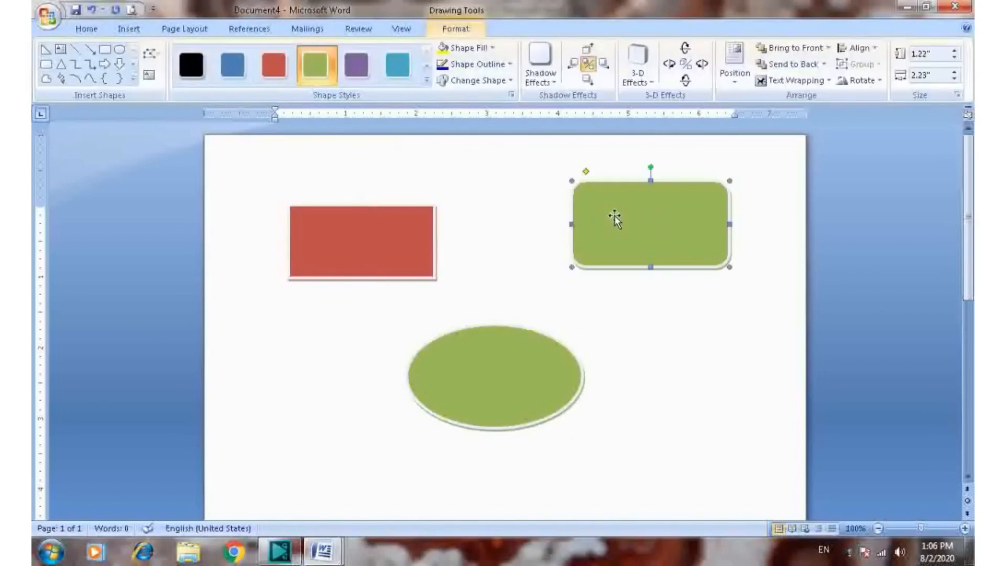
pyautogui.click(361, 71)
pyautogui.click(685, 358)
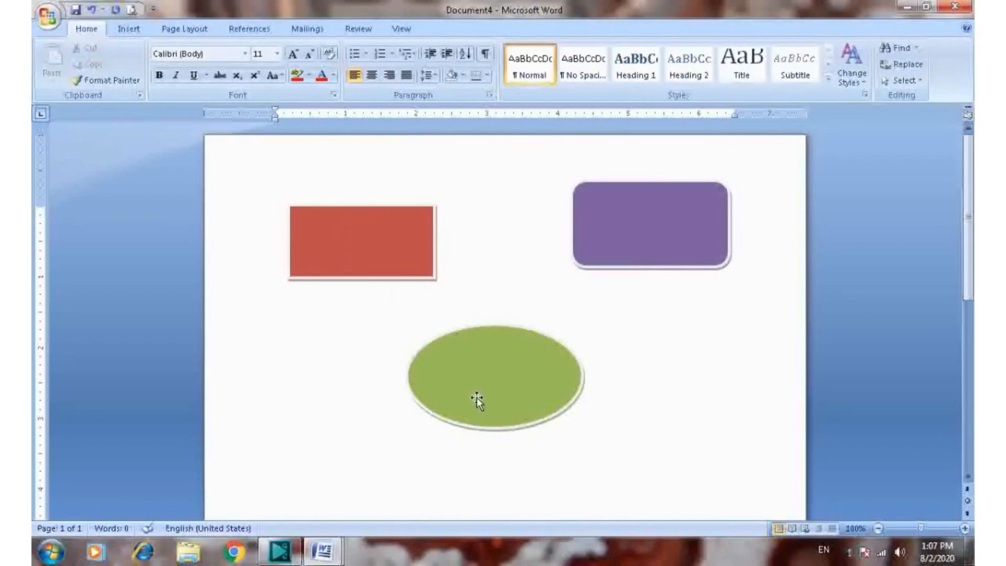
# Select the red rectangle, the purple rounded rectangle and the green ellipse together and group them
pyautogui.click(185, 29)
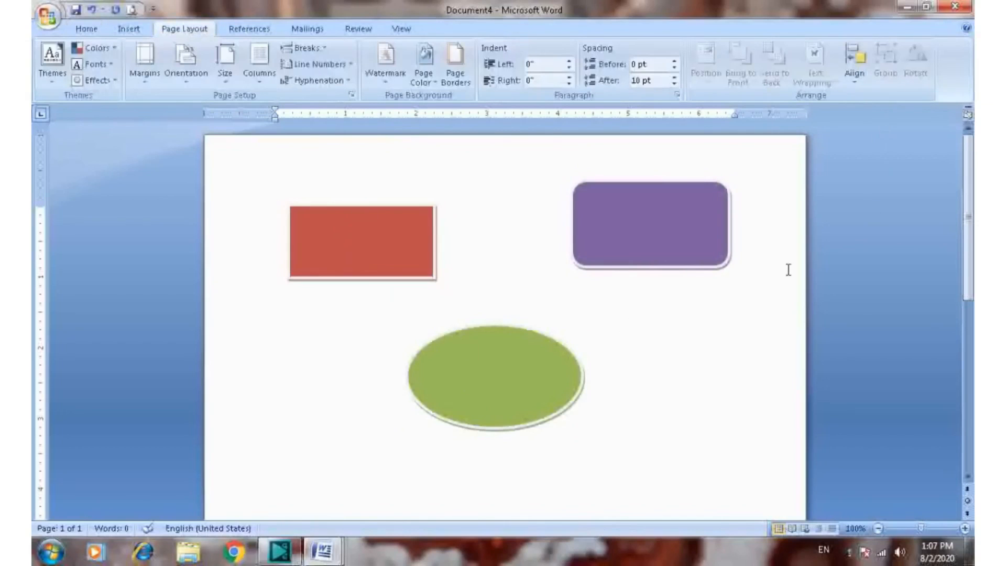
pyautogui.click(382, 244)
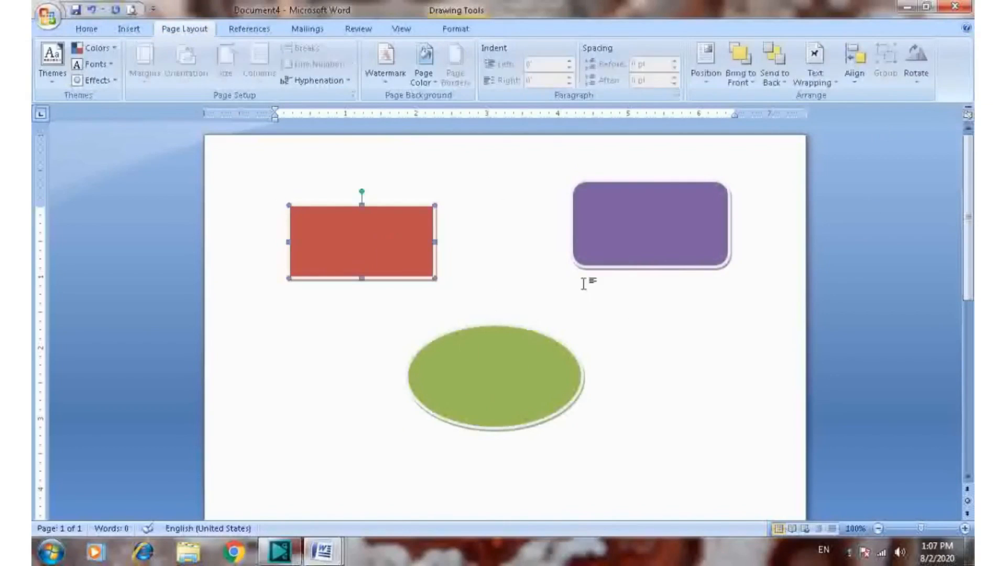
pyautogui.keyDown('shift'); pyautogui.click(627, 230); pyautogui.keyUp('shift')
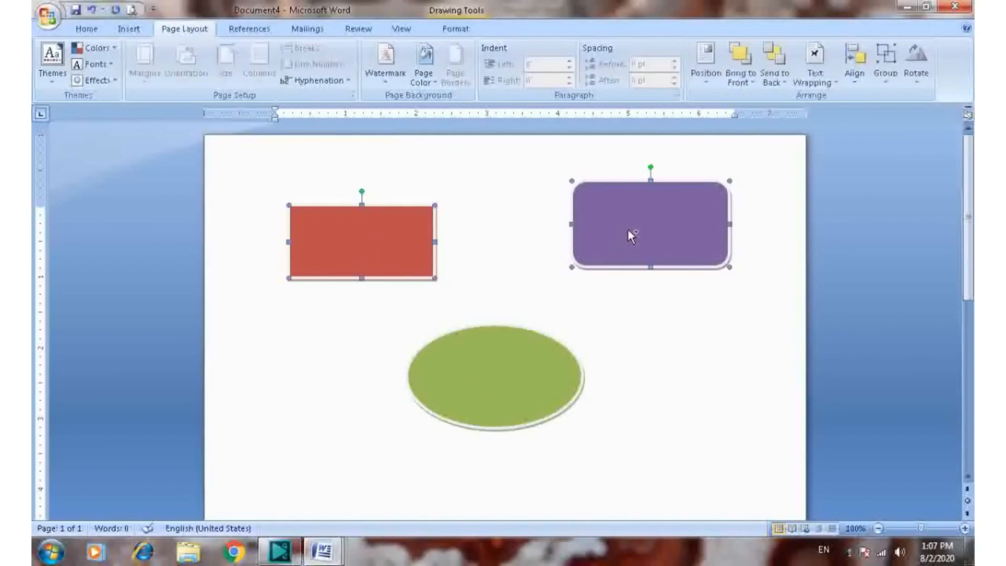
pyautogui.keyDown('shift'); pyautogui.click(495, 398); pyautogui.keyUp('shift')
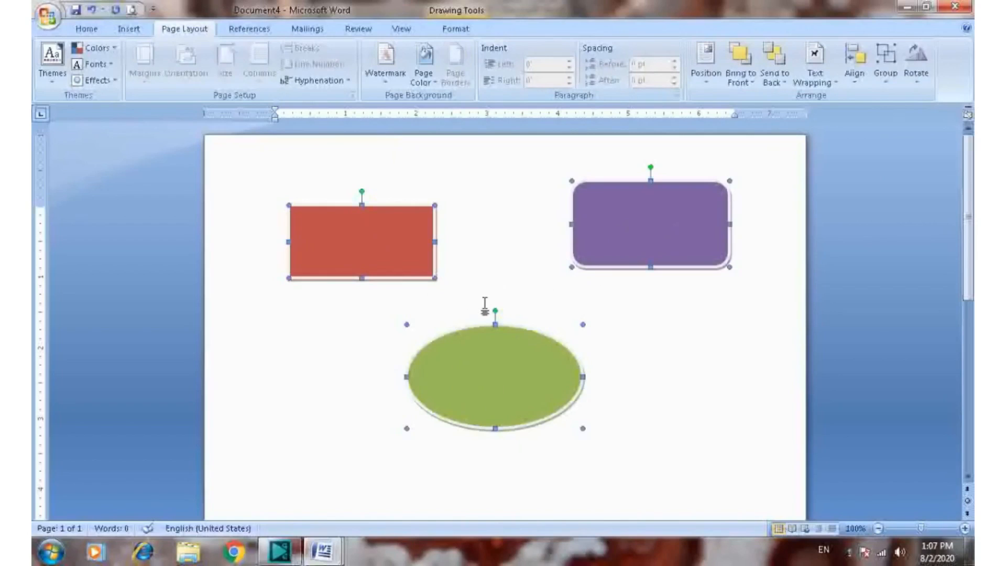
pyautogui.click(888, 60)
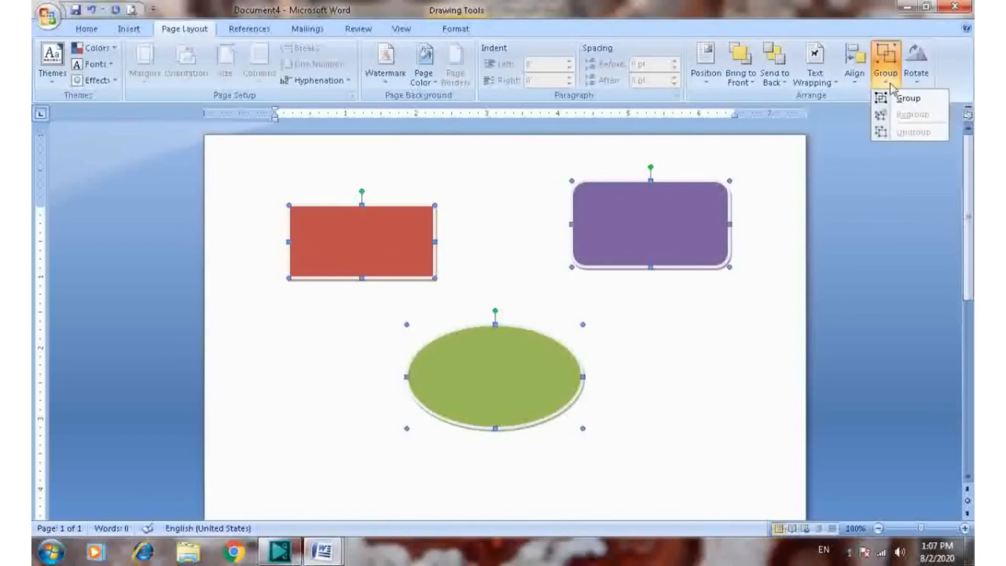
pyautogui.click(909, 99)
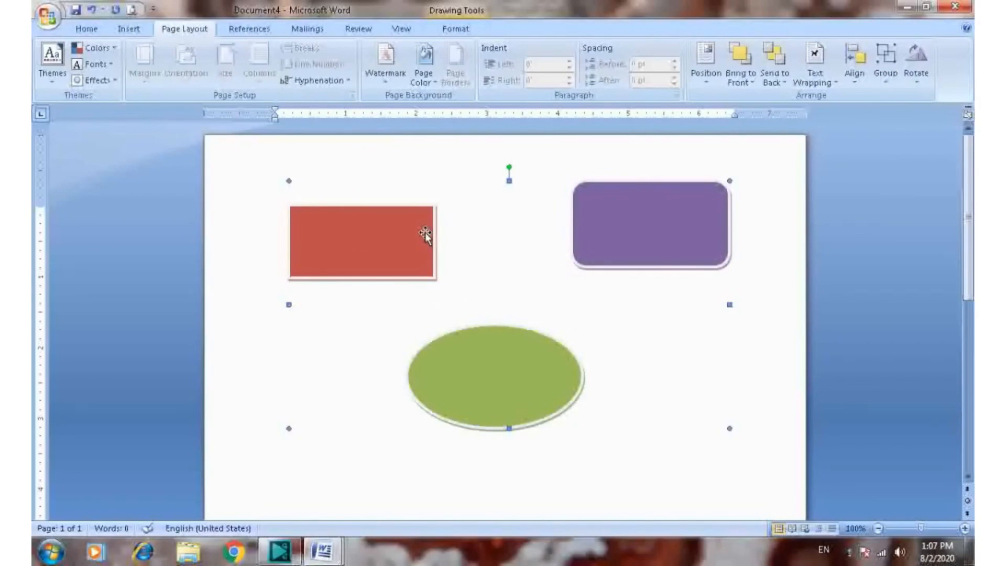
# Move the grouped shapes to the lower part of the page and back near the top, slightly below their original position
pyautogui.click(423, 73)
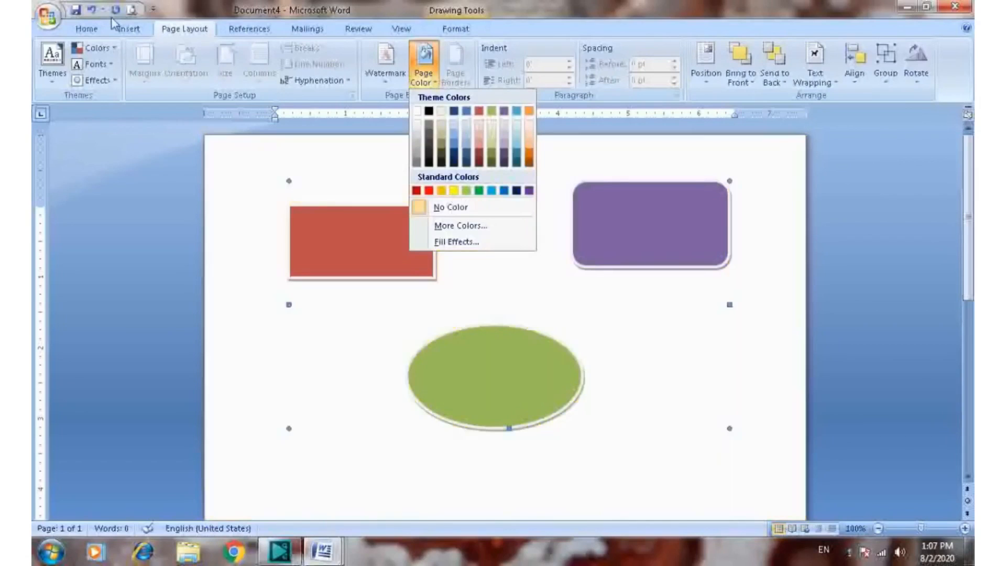
pyautogui.click(125, 29)
pyautogui.click(410, 254)
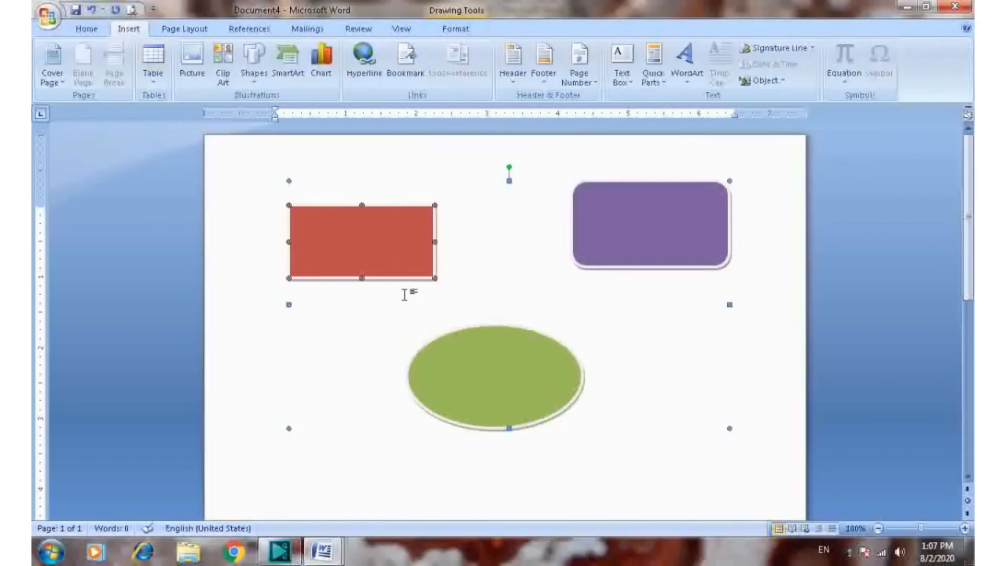
pyautogui.scroll(-3, 640, 333)
pyautogui.moveTo(494, 310); pyautogui.dragTo(541, 503)
pyautogui.scroll(-9, 568, 457)
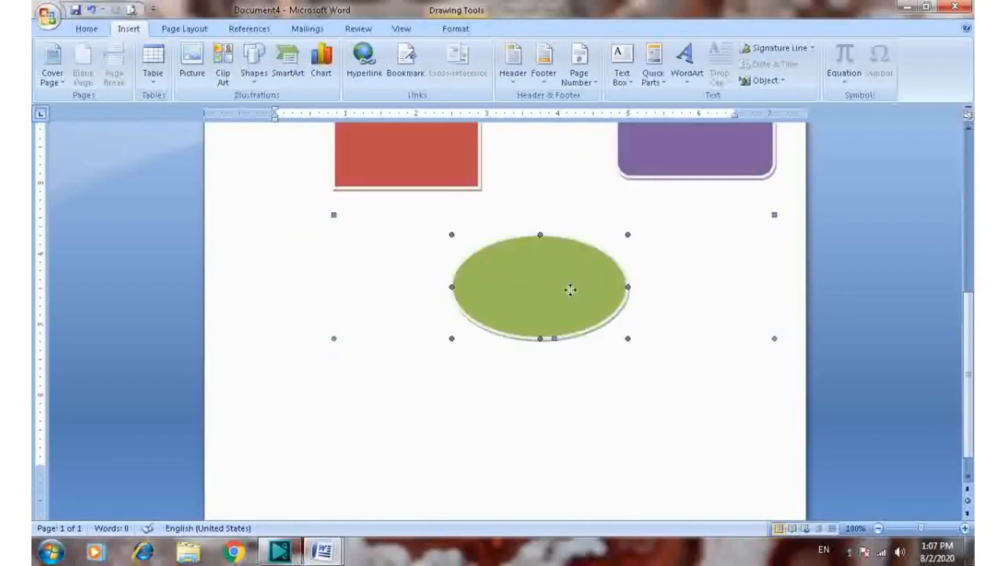
pyautogui.moveTo(568, 287); pyautogui.dragTo(504, 480)
pyautogui.scroll(6, 530, 427)
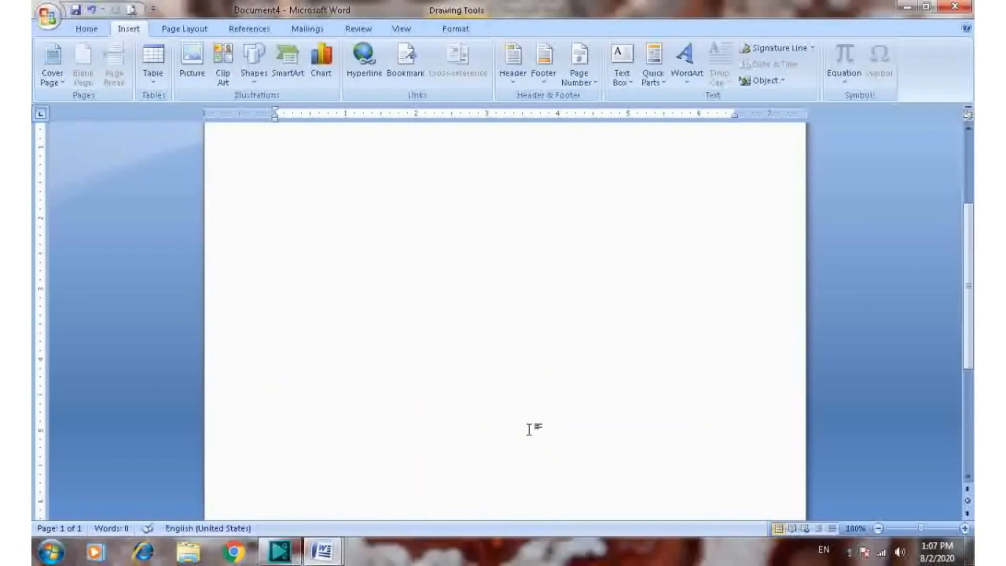
pyautogui.moveTo(608, 486); pyautogui.dragTo(579, 199)
pyautogui.scroll(11, 604, 354)
pyautogui.moveTo(582, 422); pyautogui.dragTo(632, 254)
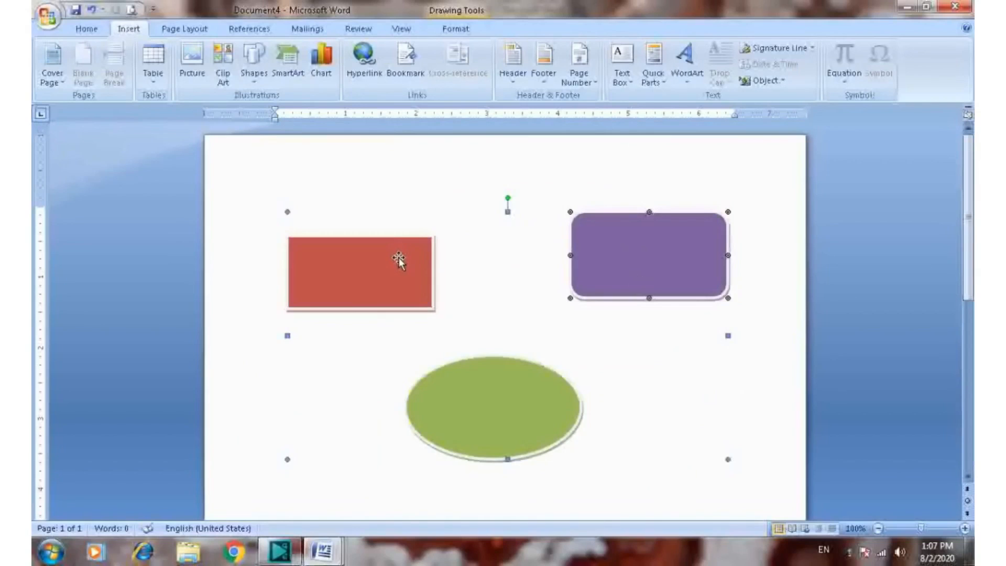
# Select the red rectangle and the ellipse in turn within the group, and enter the text "bvcccccccccccccccc" on the first line of the page
pyautogui.click(375, 272)
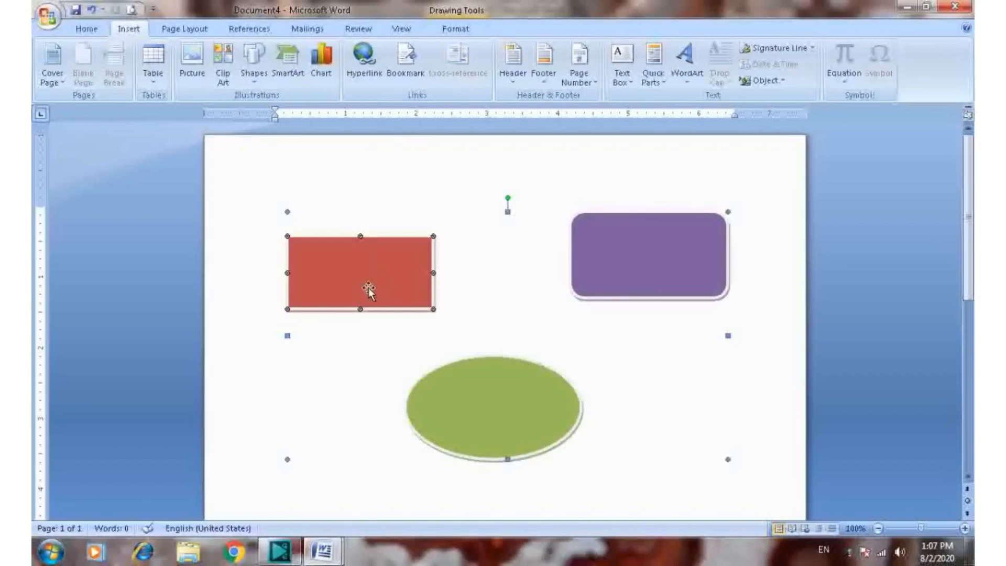
pyautogui.click(493, 459)
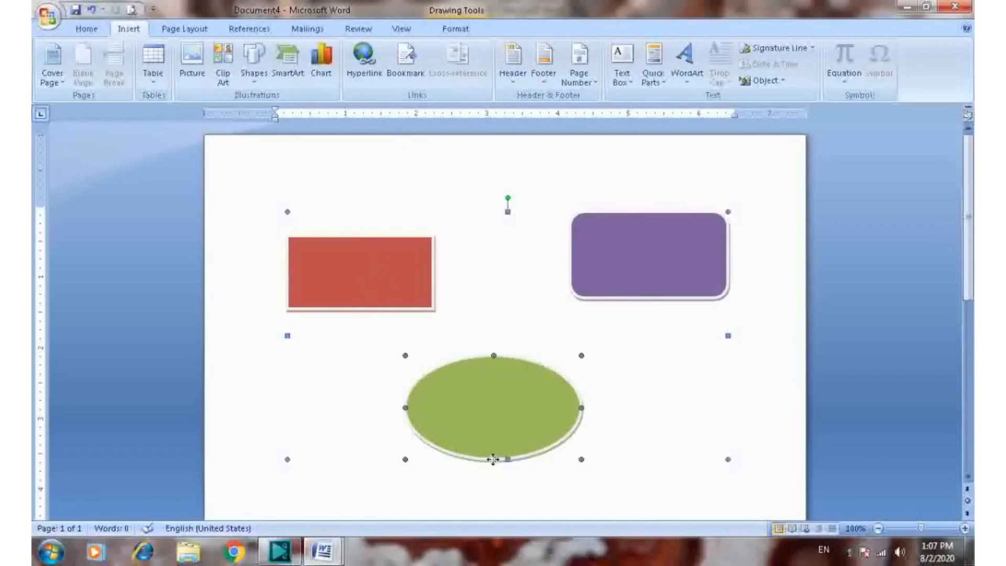
pyautogui.click(488, 285)
pyautogui.write('bvcccccccccccccccc')
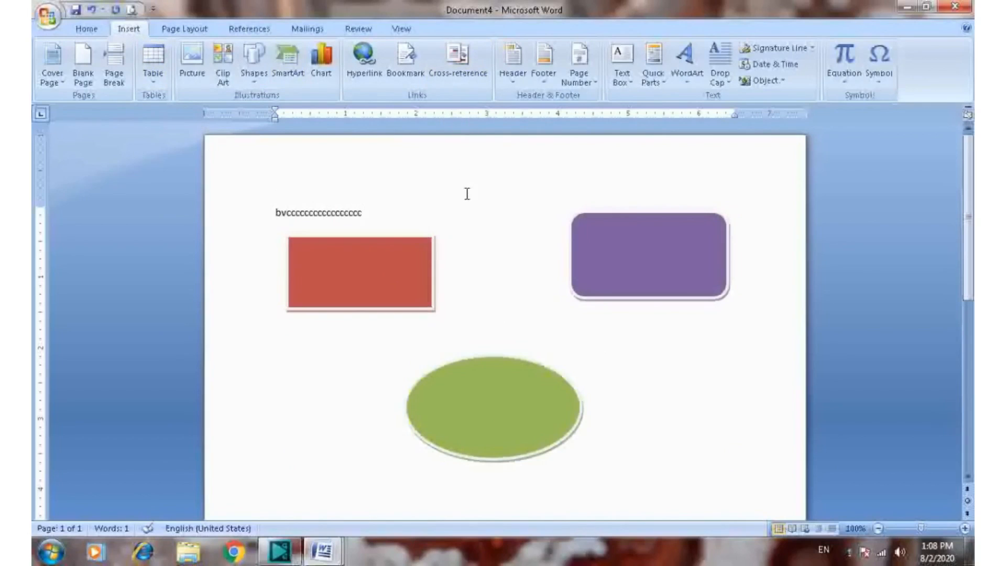
# Bring up the page layout options for arranging the shapes
pyautogui.click(167, 29)
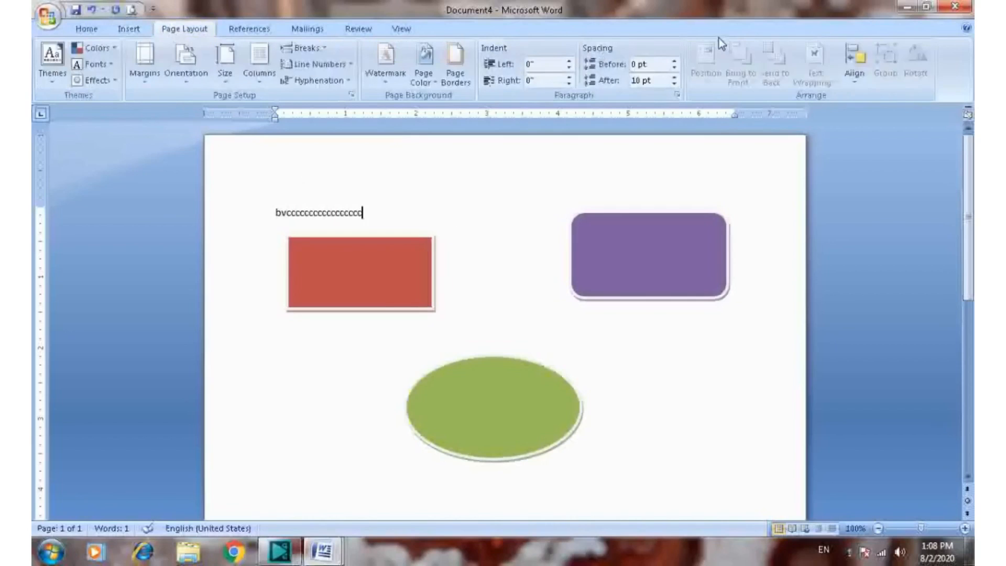